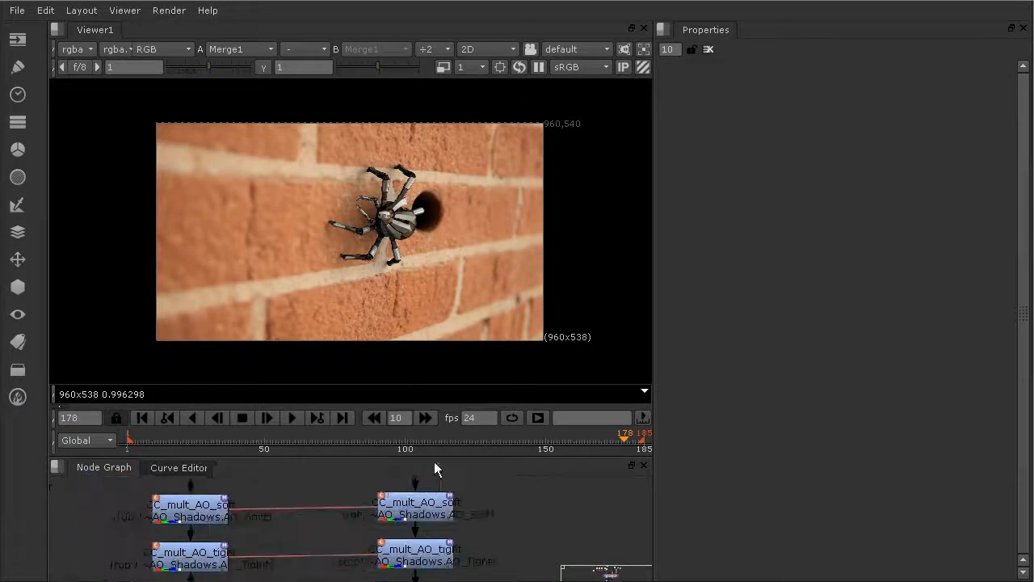
Compare the Copy6 plate with the CC_mult_WallShadow result in the viewer around the hole in the wall.
left_click(404, 494)
key("1")
middle_click_drag(339, 510, 350, 514)
scroll(375, 517, "up", 4)
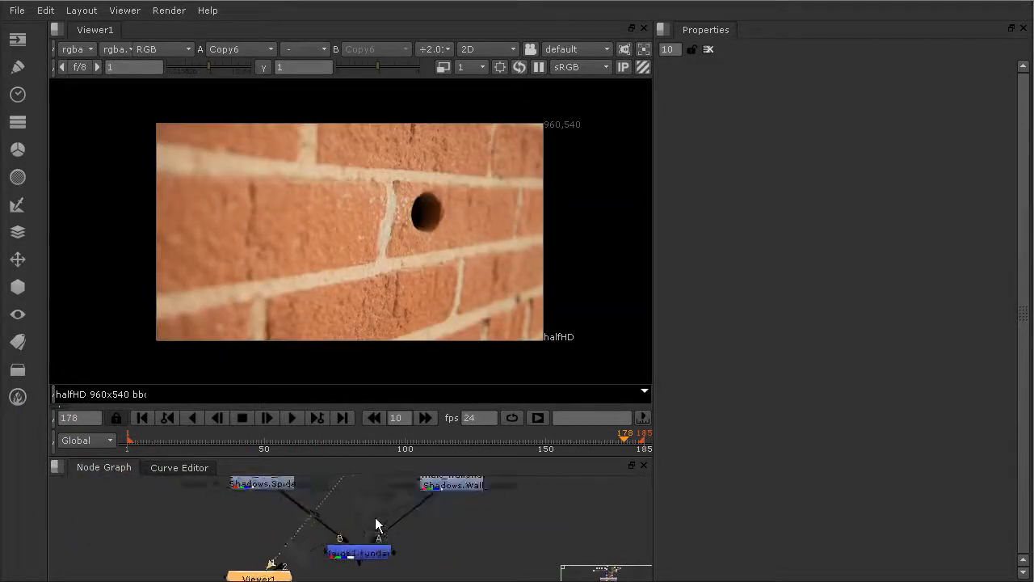
middle_click_drag(444, 515, 429, 552)
left_click(466, 497)
key("1")
scroll(452, 264, "up", 6)
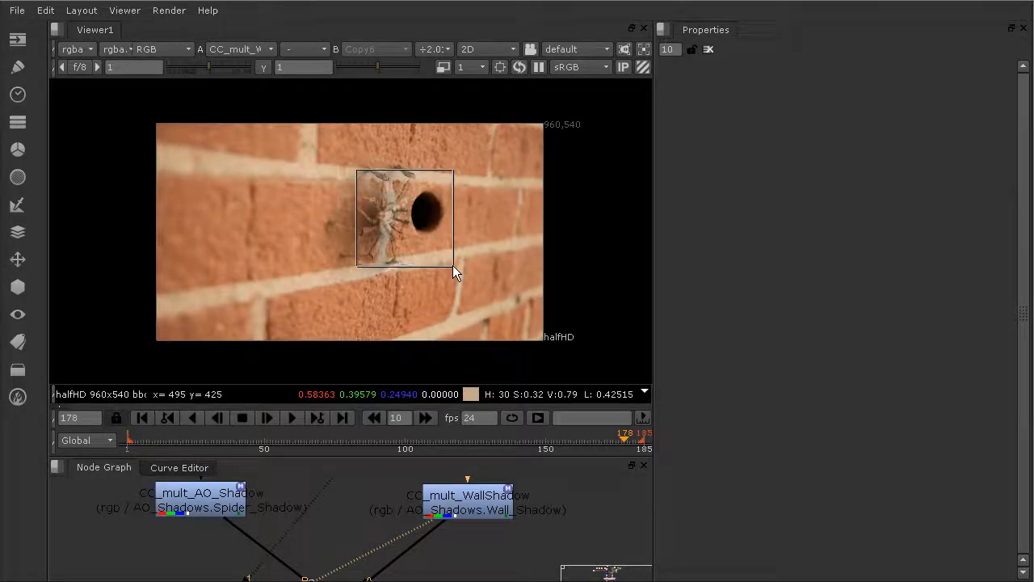
middle_click_drag(398, 254, 379, 297)
key("1")
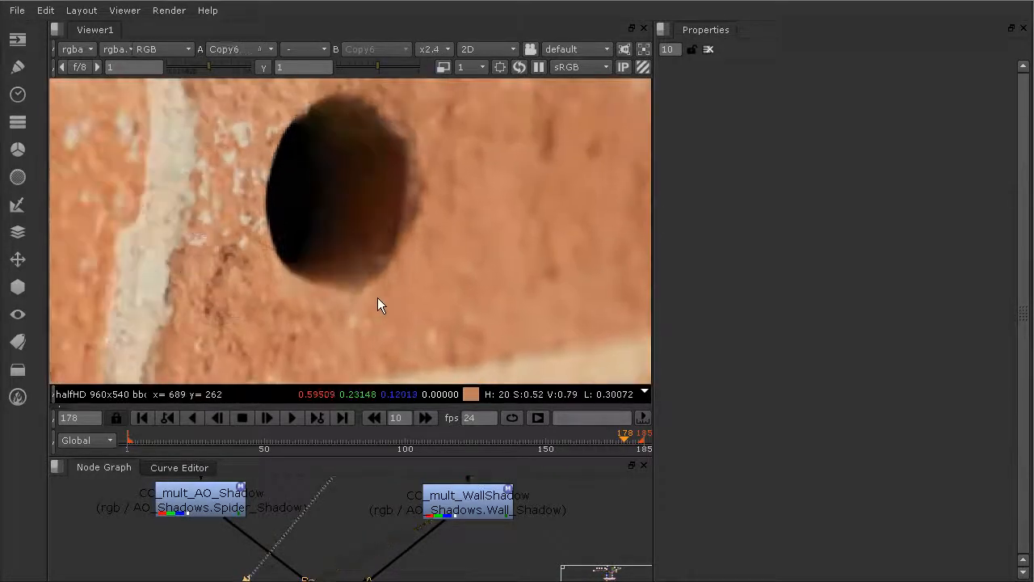
key("2")
View Merge1 and compare it repeatedly with the other viewer input around the hole at frame 178.
middle_click_drag(264, 494, 302, 431)
left_click(373, 541)
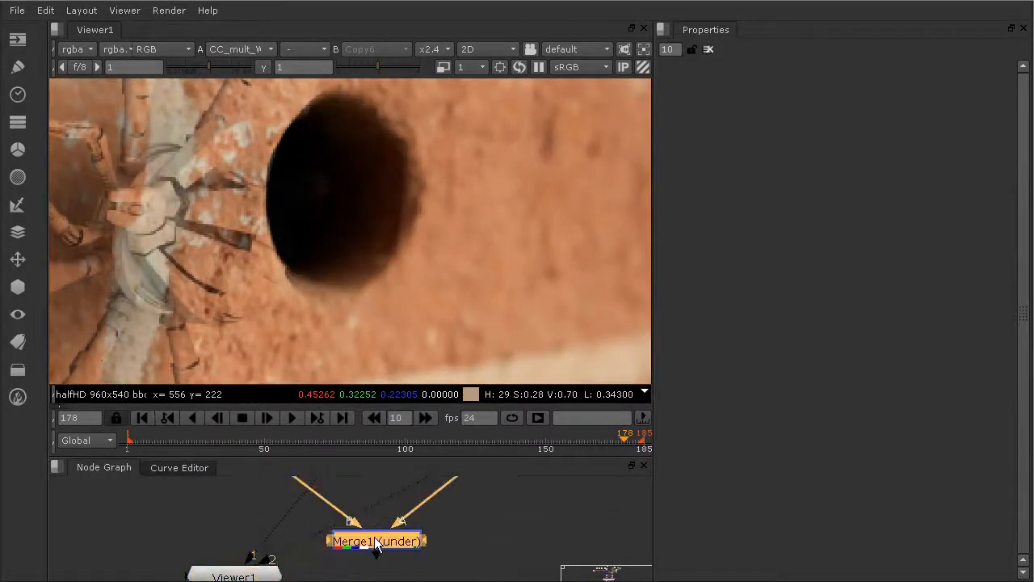
key("1")
middle_click_drag(385, 525, 368, 549)
scroll(359, 318, "down", 2)
scroll(358, 327, "up", 2)
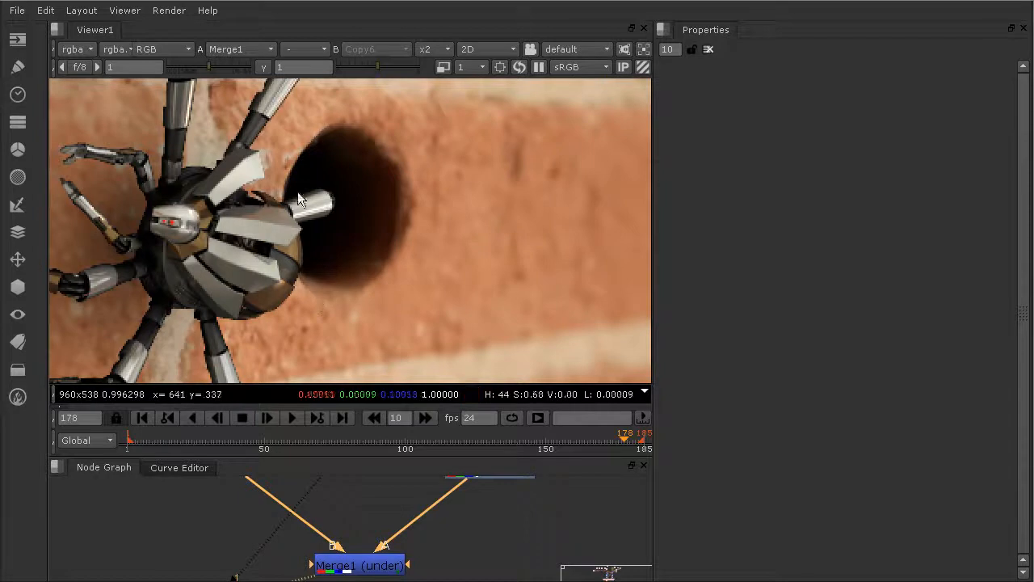
key("2")
key("1")
key("2")
key("1")
key("2")
key("1")
key("2")
key("1")
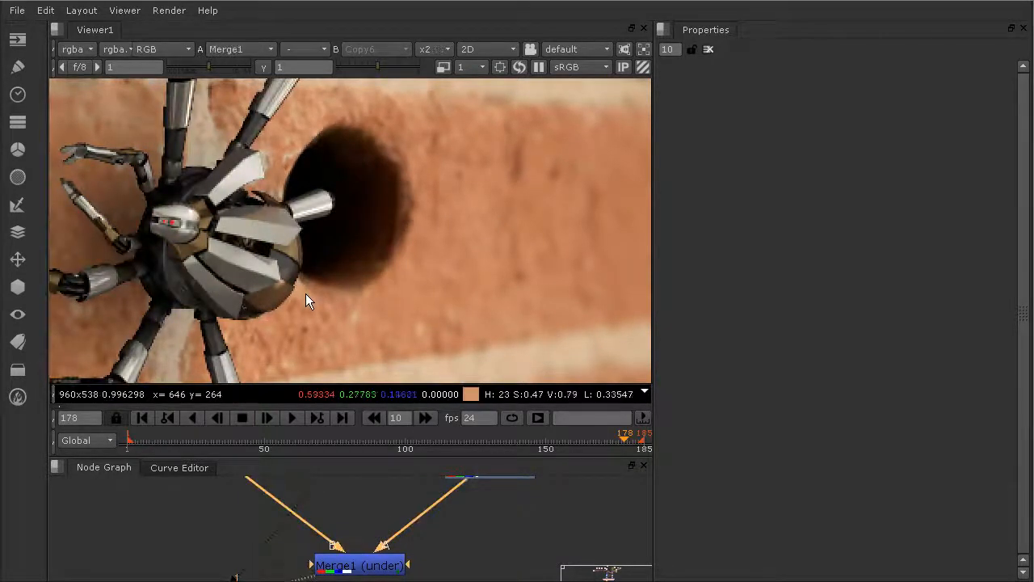
Go to frame 45 and compare Merge1 with the other viewer input around the hole.
left_click(250, 440)
key("2")
key("1")
key("2")
key("1")
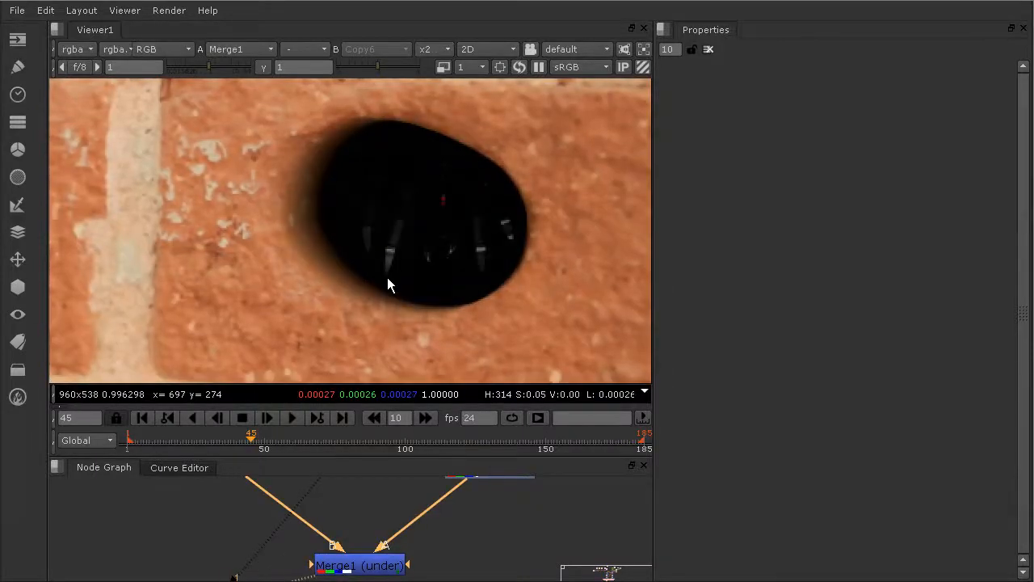
key("2")
key("1")
Check the spider at frames 124 and 140, comparing both viewer inputs closely along the hole's edge at frame 140.
left_click(472, 441)
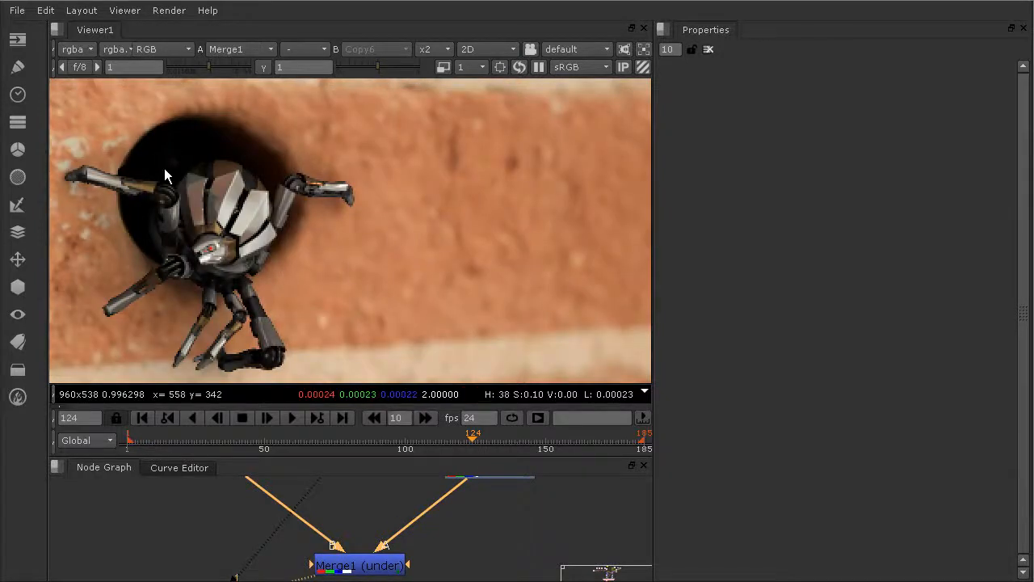
left_click(559, 440)
left_click(517, 441)
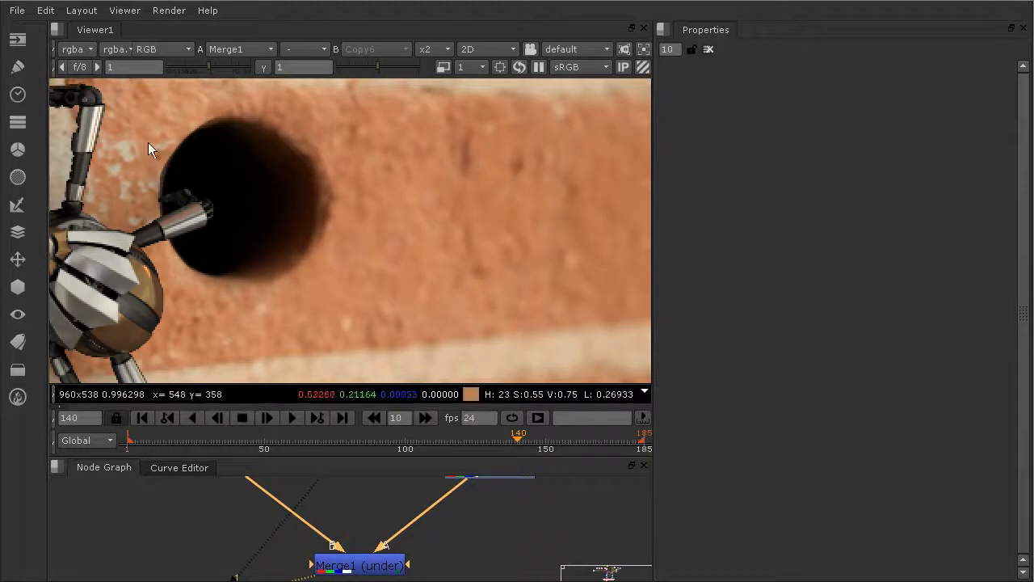
middle_click_drag(99, 142, 196, 204, "alt")
key("1")
key("2")
key("1")
key("2")
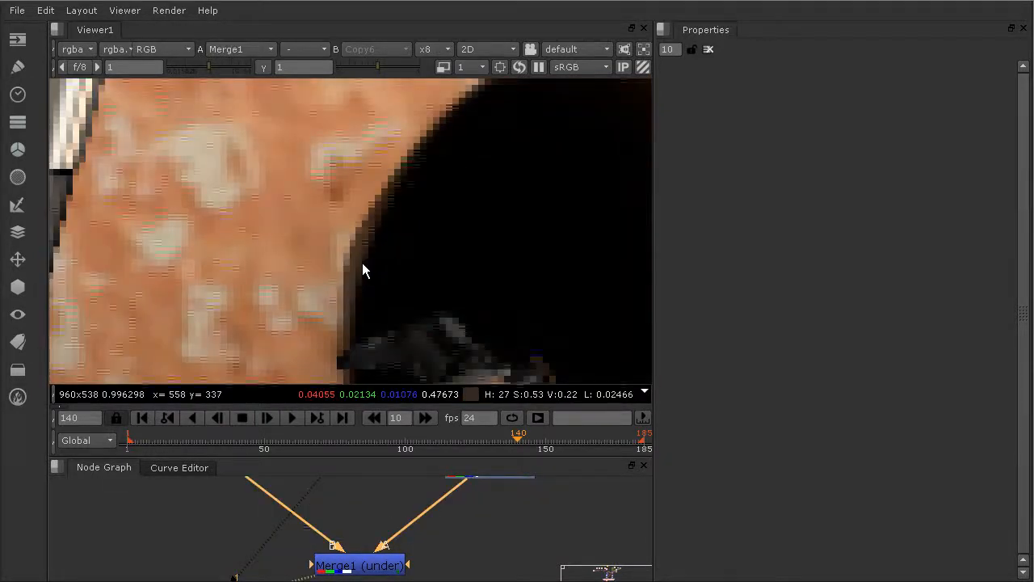
scroll(362, 262, "down", 5)
middle_click_drag(345, 266, 332, 144)
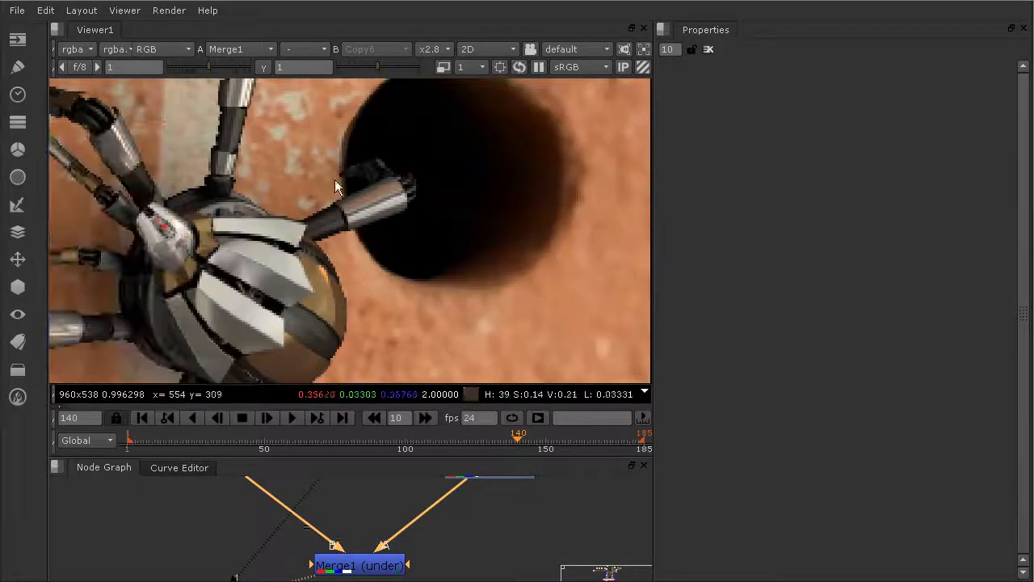
key("1")
key("2")
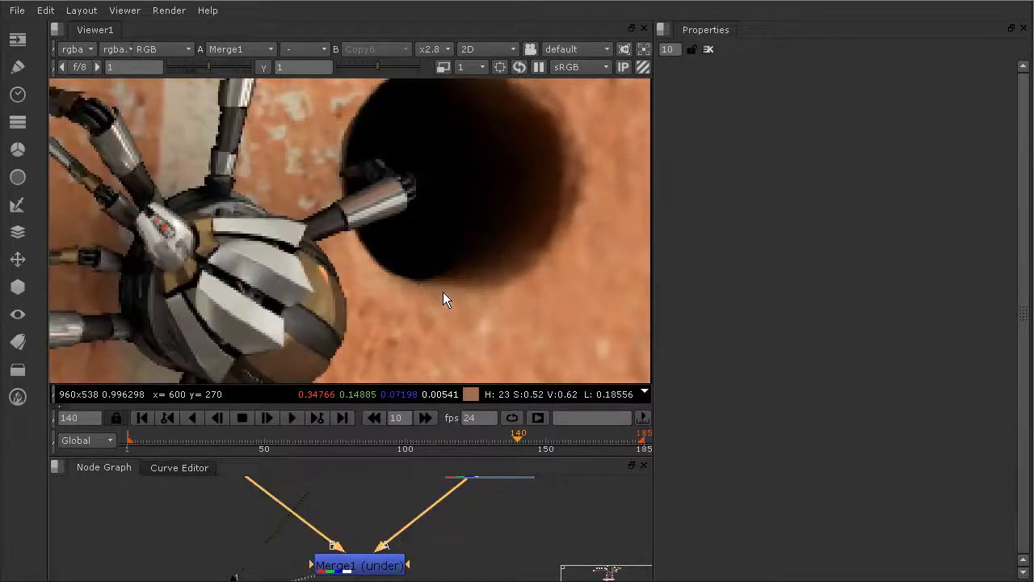
middle_click_drag(427, 266, 364, 315)
scroll(371, 302, "down", 2)
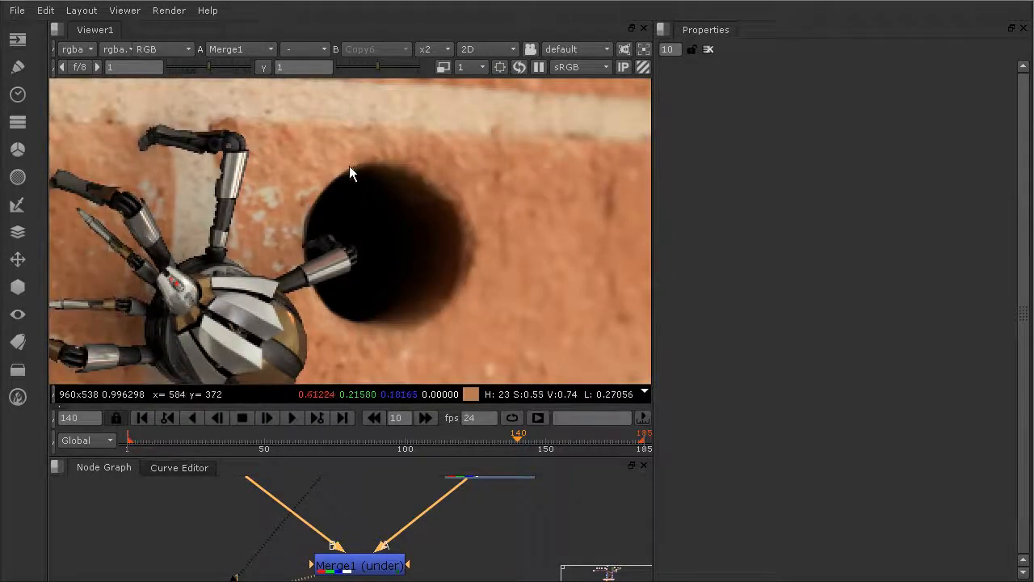
Trace the node tree from Merge1 up to the tracked hole mask and back down to the Copy6 node.
scroll(432, 508, "down", 2)
middle_click_drag(427, 500, 366, 571)
mouse_move(374, 479)
middle_mouse_down()
mouse_move(377, 539)
mouse_move(356, 564)
middle_mouse_up()
scroll(358, 497, "down", 3)
scroll(358, 498, "up", 1)
middle_click_drag(357, 498, 345, 542)
left_click_drag(365, 562, 367, 484, "ctrl")
middle_click_drag(438, 500, 419, 553)
left_click(434, 534)
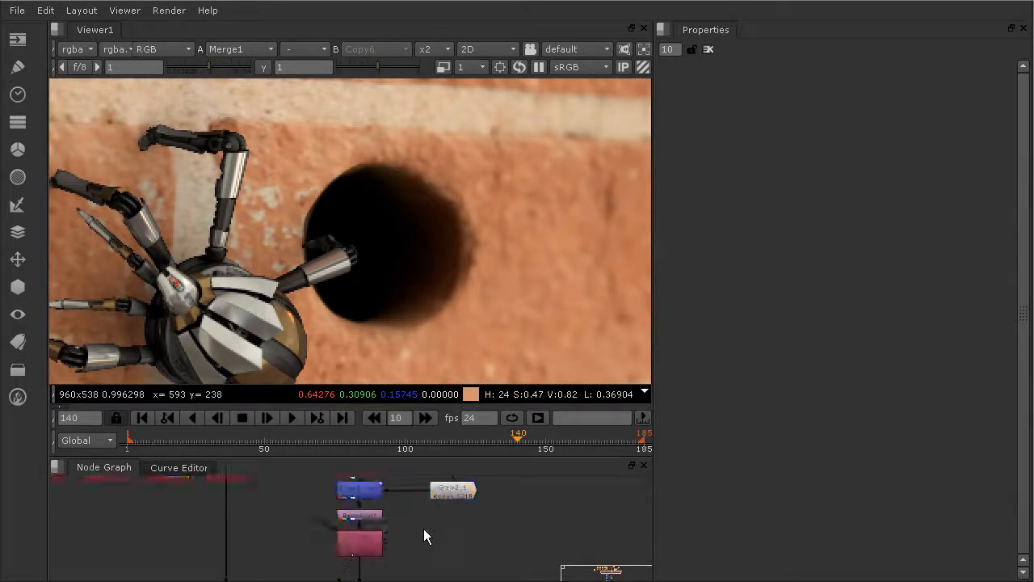
middle_click_drag(432, 482, 420, 553)
left_click_drag(493, 572, 490, 517)
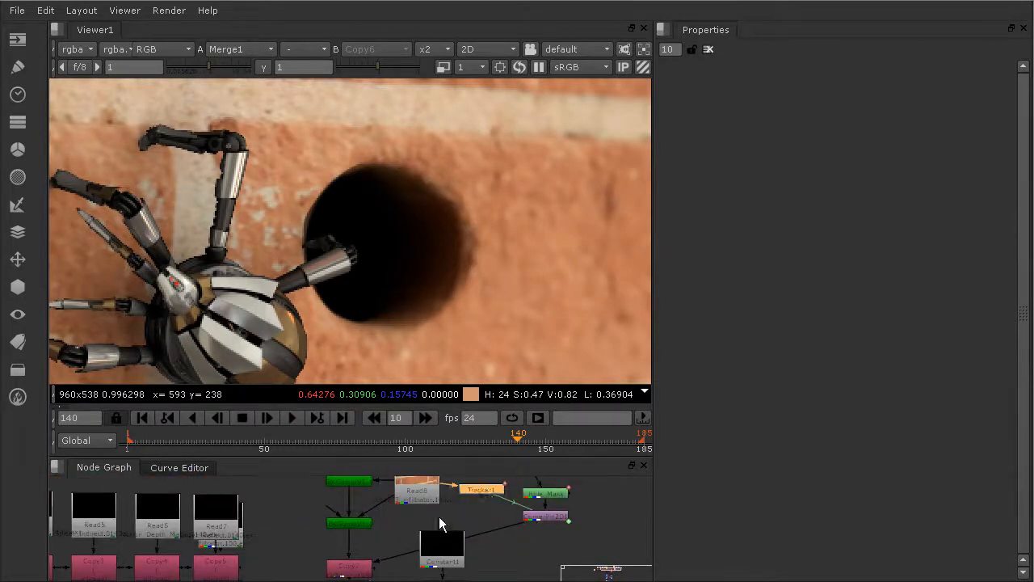
middle_click_drag(452, 566, 475, 476)
middle_click_drag(387, 561, 410, 460)
mouse_move(380, 538)
middle_mouse_down()
mouse_move(393, 482)
mouse_move(372, 543)
middle_mouse_up()
middle_click_drag(388, 498, 368, 562)
middle_click_drag(392, 488, 352, 478)
scroll(374, 559, "down", 3)
middle_click_drag(337, 536, 254, 561)
scroll(356, 533, "up", 5)
scroll(257, 553, "up", 2)
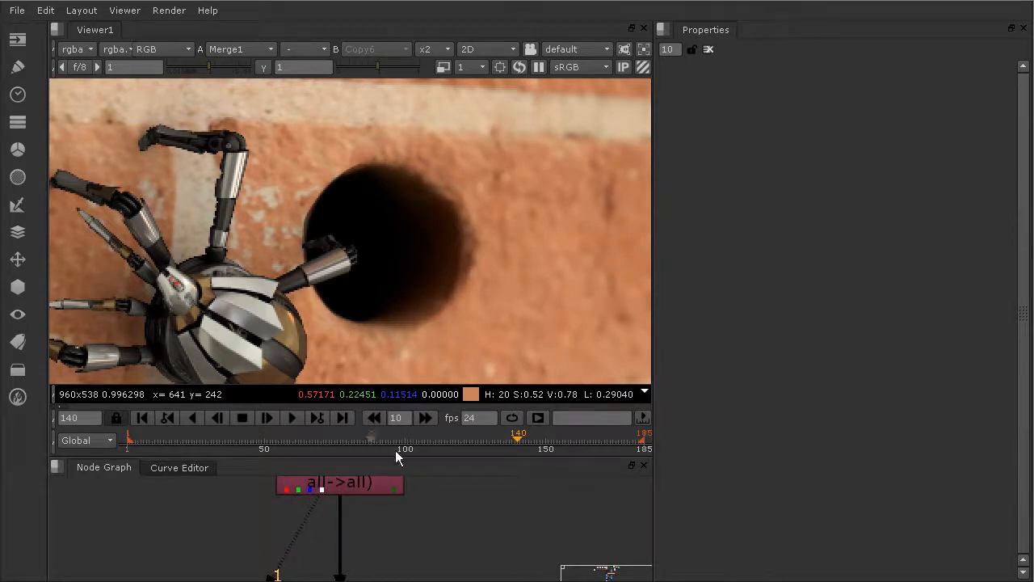
View Copy6 and inspect its alpha channel for the hole matte, then return to the colour display.
left_click(329, 483)
key("1")
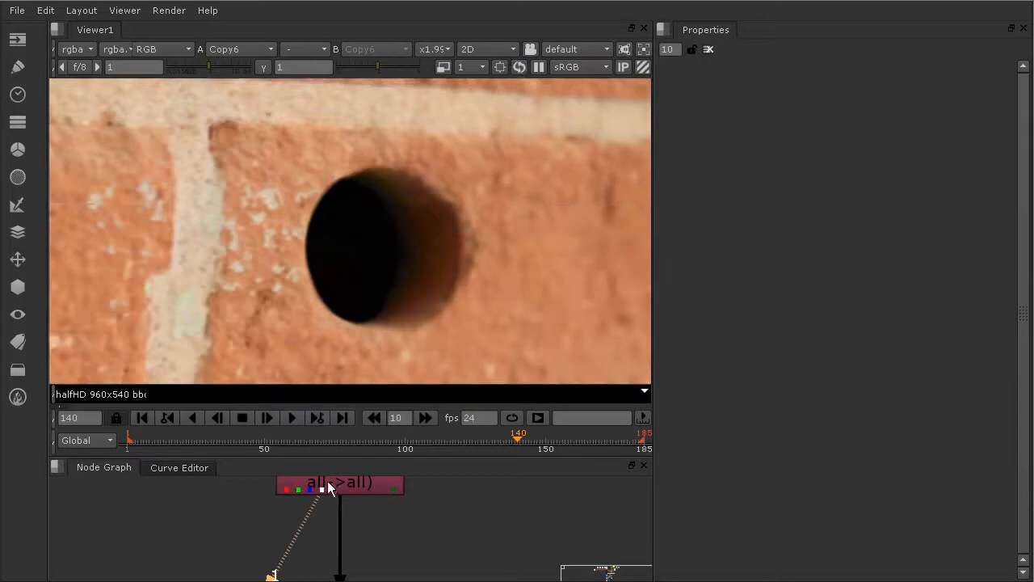
key("a")
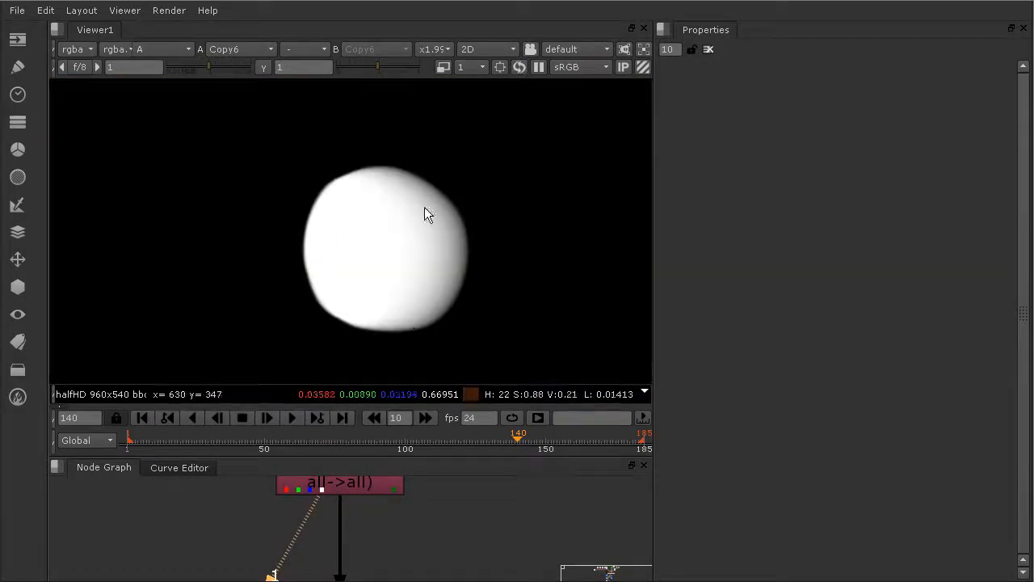
key("a")
Insert a Shuffle node directly below Copy6.
middle_click_drag(265, 499, 227, 447)
middle_click_drag(268, 513, 287, 567)
key("Tab")
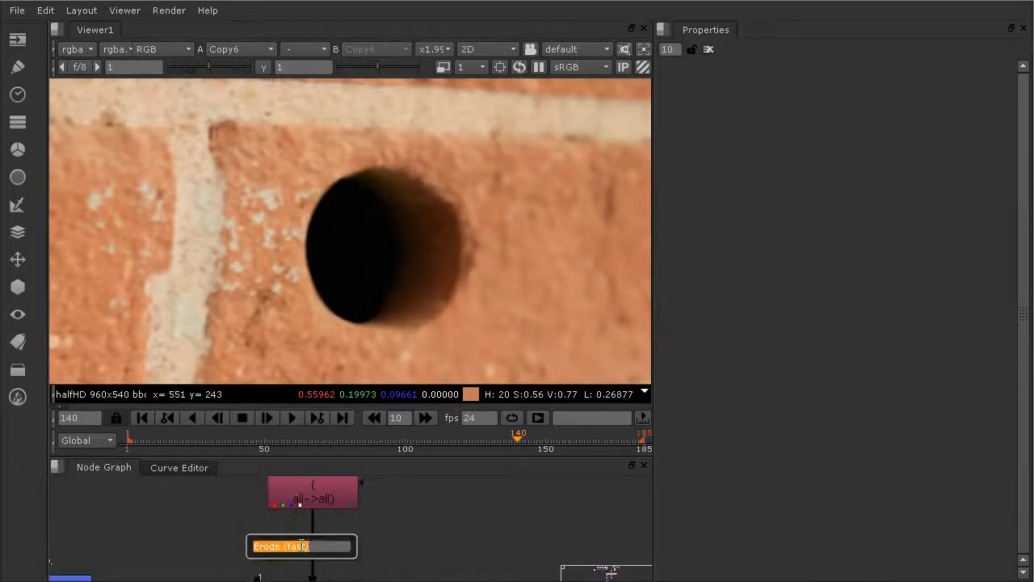
type("shuffle")
key("Return")
left_click_drag(302, 545, 314, 553)
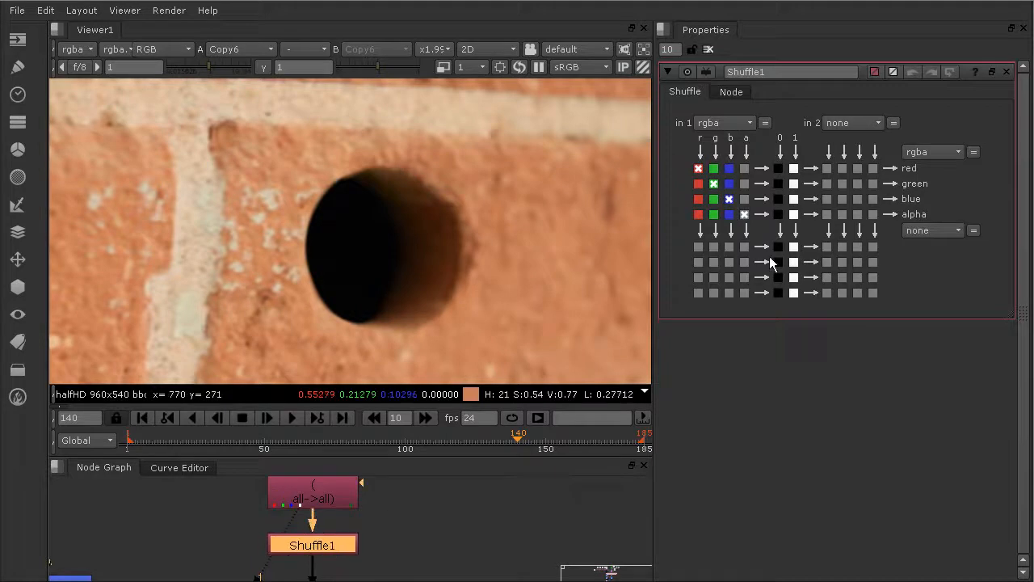
Set Shuffle1's output layer to mask and feed its channel from the rgba alpha.
left_click(934, 151)
mouse_move(911, 330)
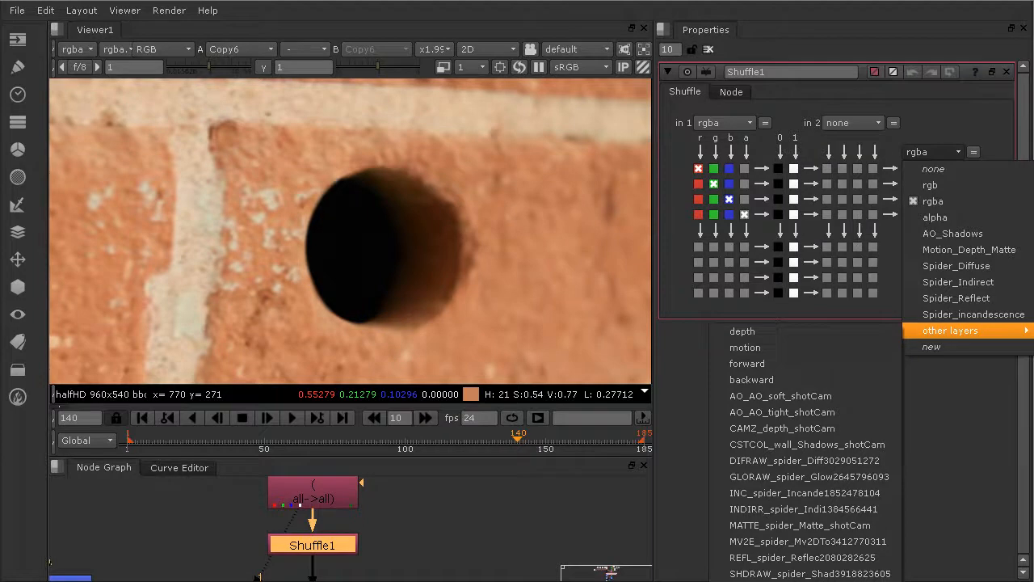
left_click(786, 577)
left_click(931, 152)
left_click(931, 152)
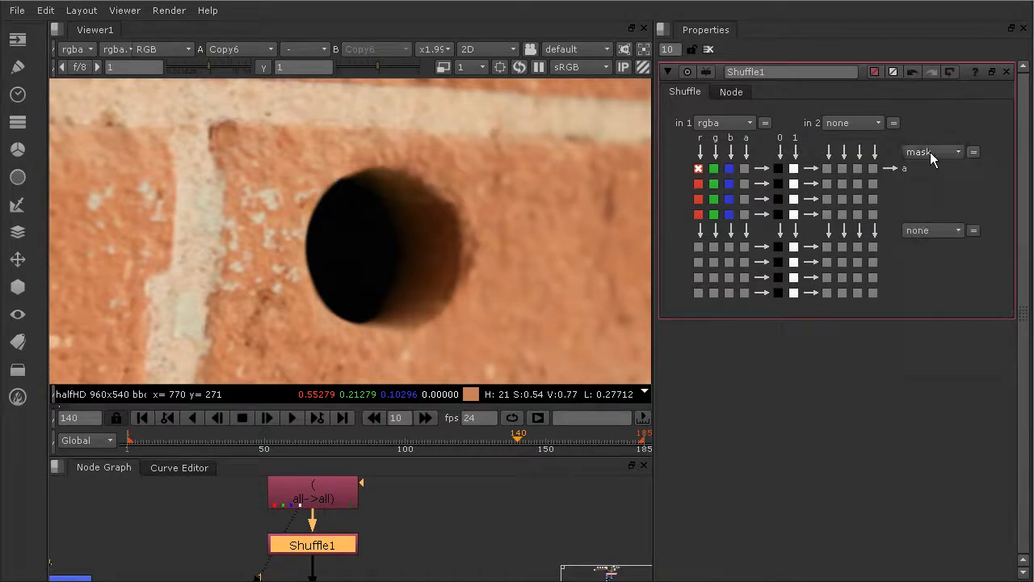
left_click(743, 168)
View Shuffle1's mask layer through the red channel to inspect the shuffled matte.
middle_click_drag(358, 542, 389, 495)
key("1")
left_click(420, 486)
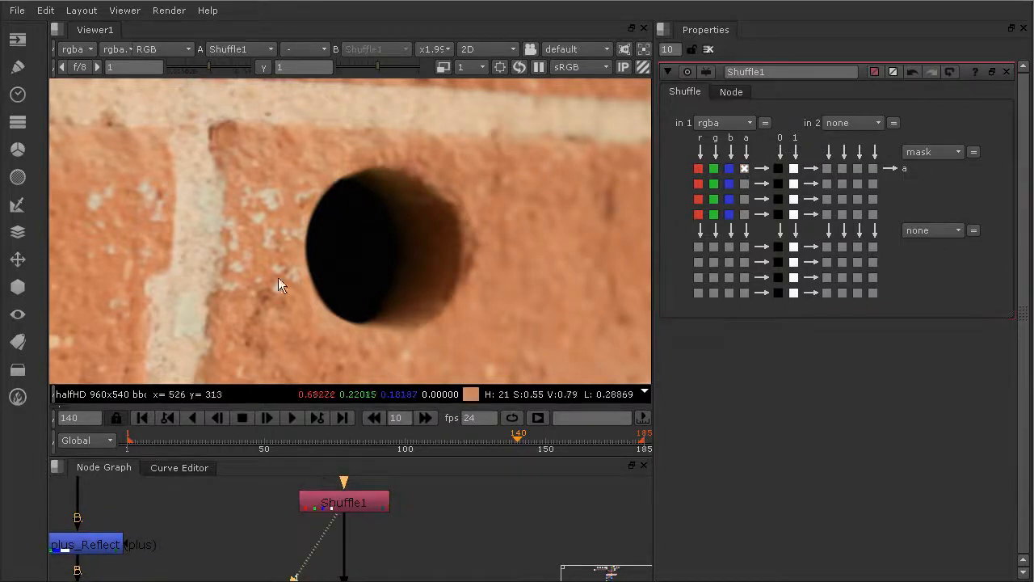
left_click(75, 49)
left_click(90, 228)
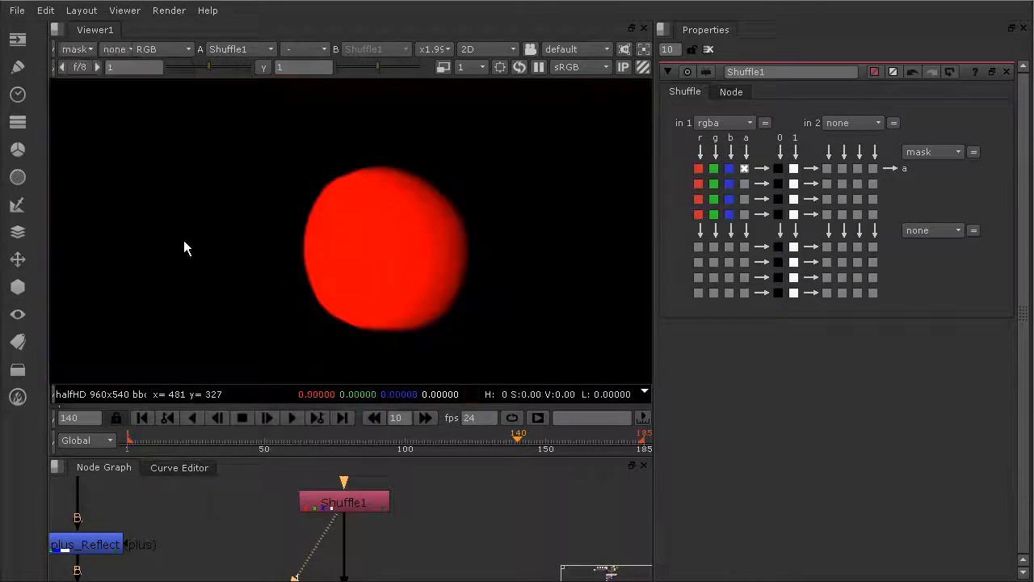
key("r")
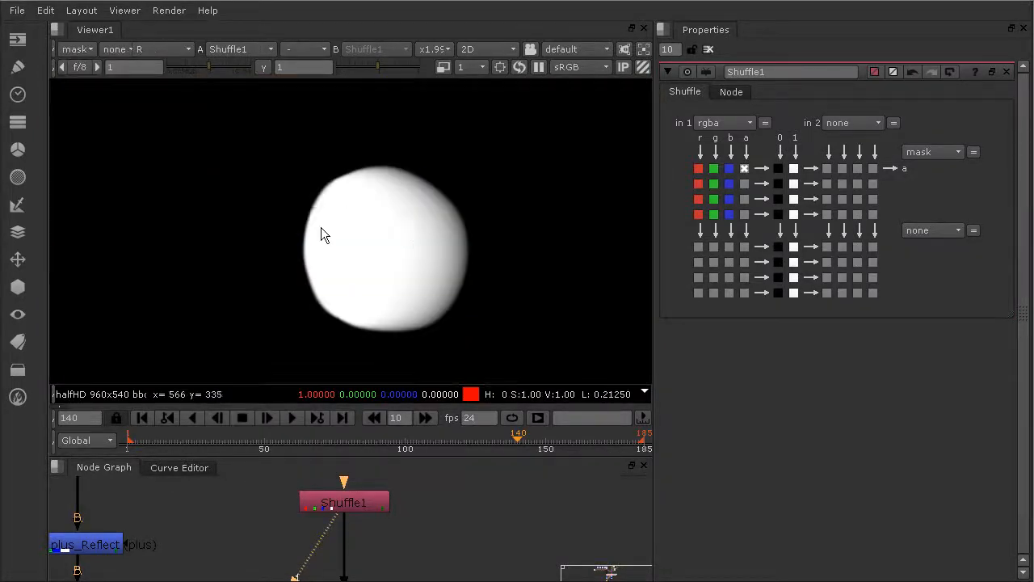
scroll(321, 227, "up", 1)
scroll(305, 203, "down", 1)
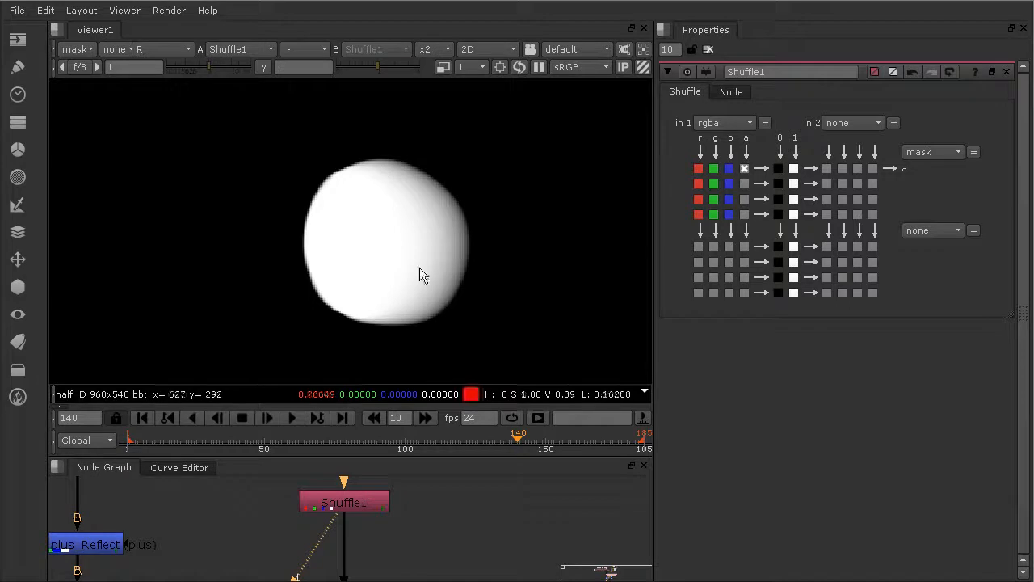
Insert an Erode (blur) node below Shuffle1.
middle_click_drag(297, 528, 304, 516)
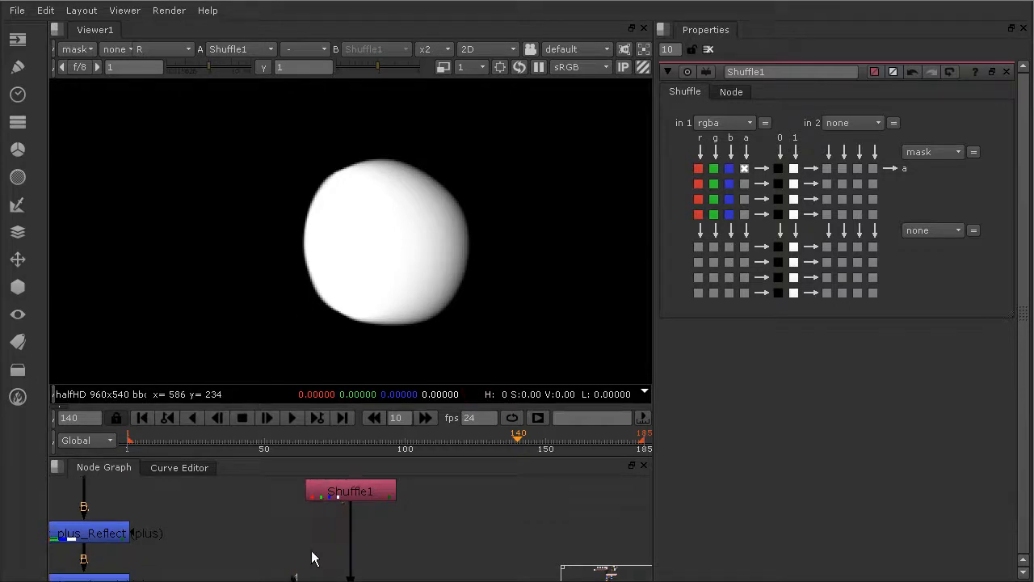
key("Tab")
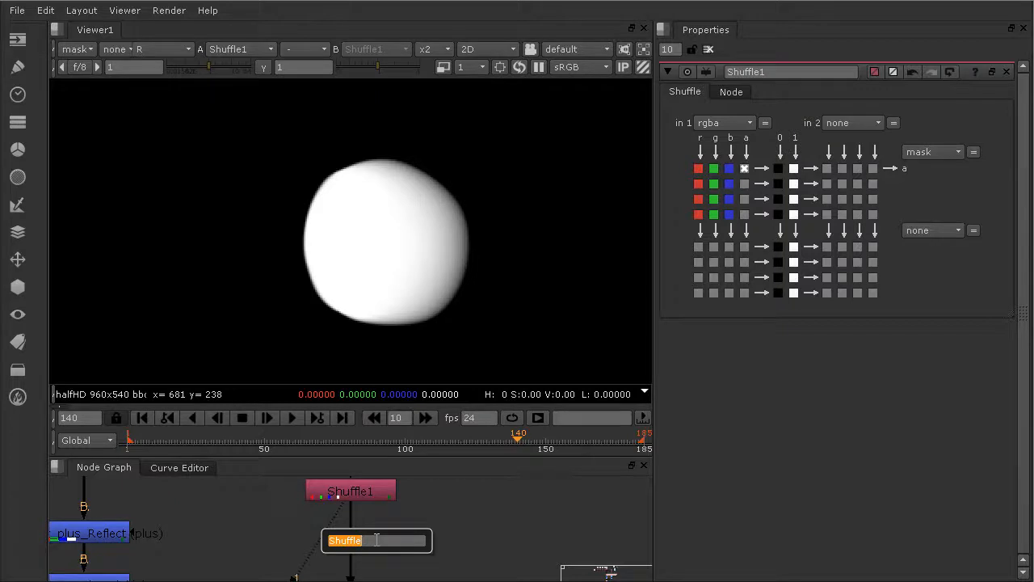
type("erode")
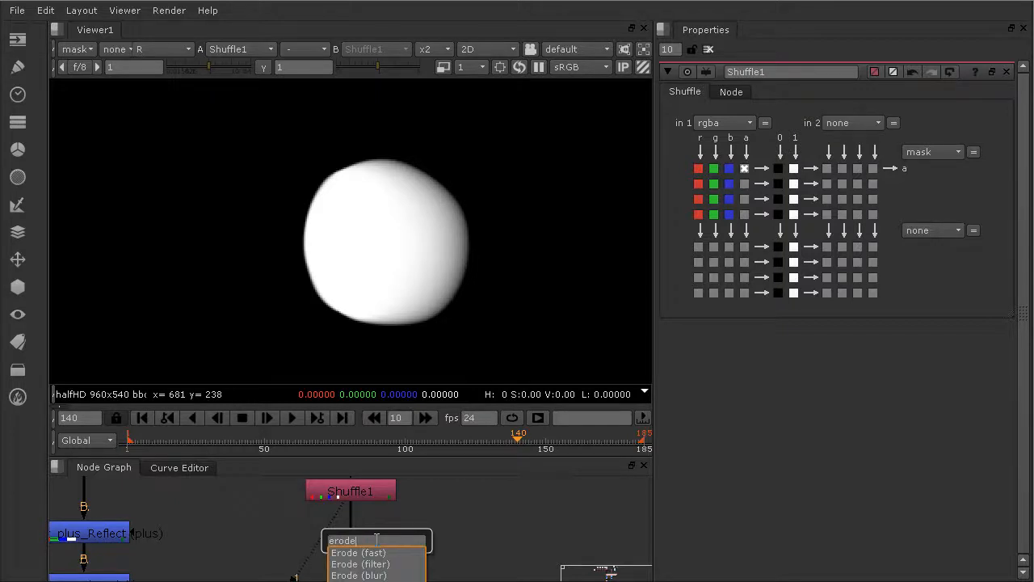
left_click(359, 575)
left_click_drag(378, 568, 362, 554)
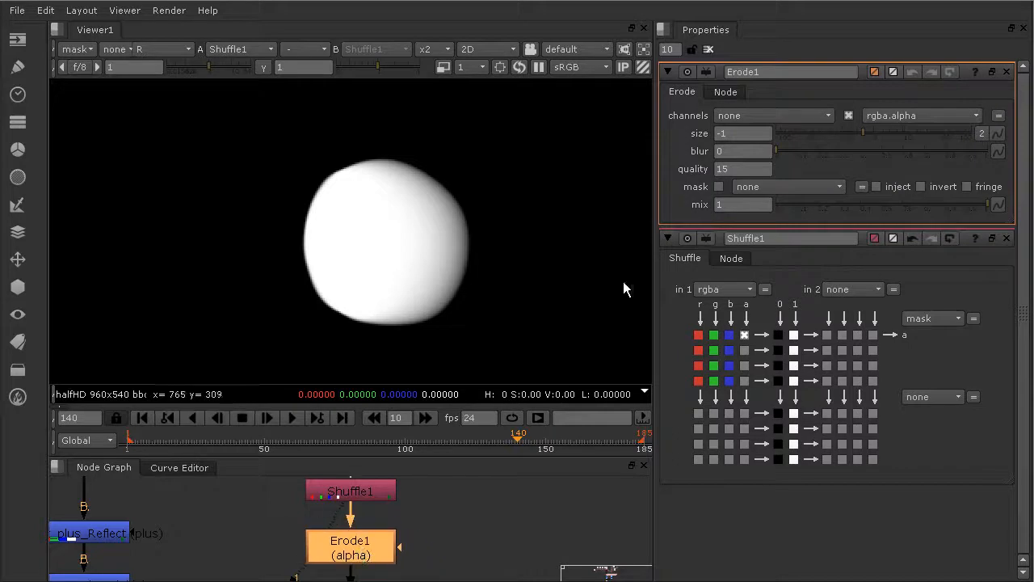
Set Erode1 to process the mask layer with size 29 and blur 0.235, and view its output.
left_click(756, 115)
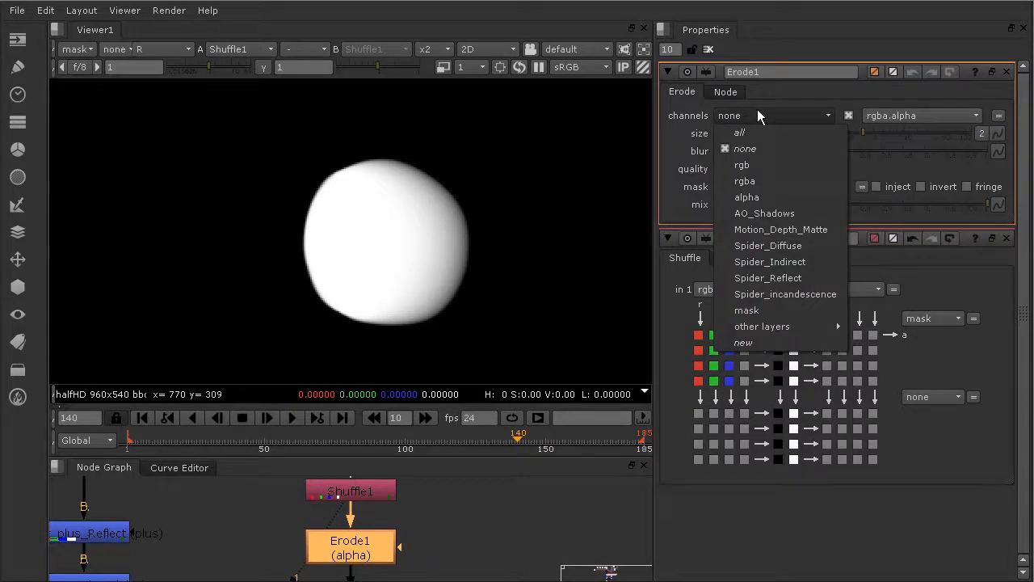
left_click(750, 313)
left_click_drag(864, 126, 926, 132)
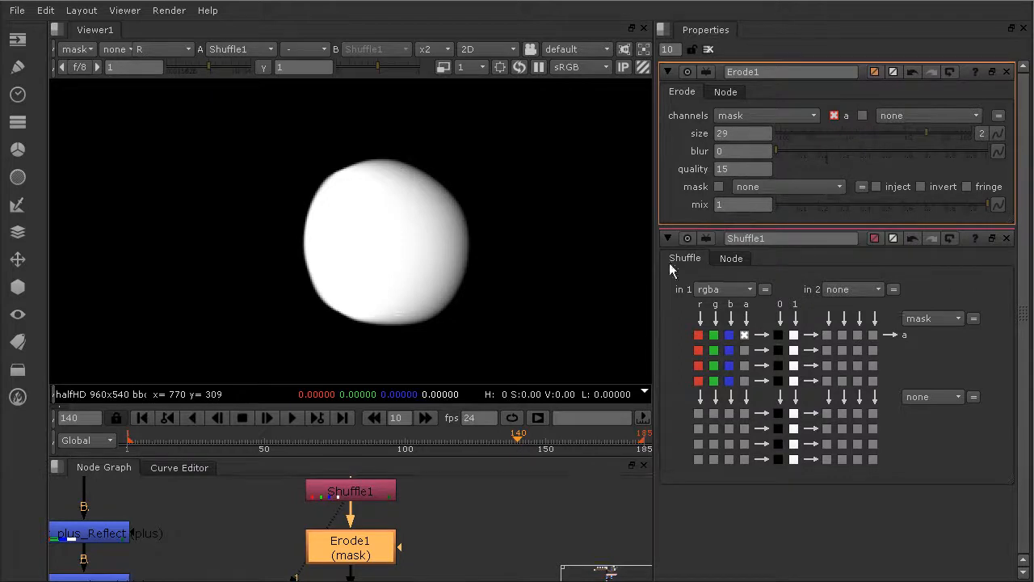
left_click_drag(780, 151, 825, 154)
key("1")
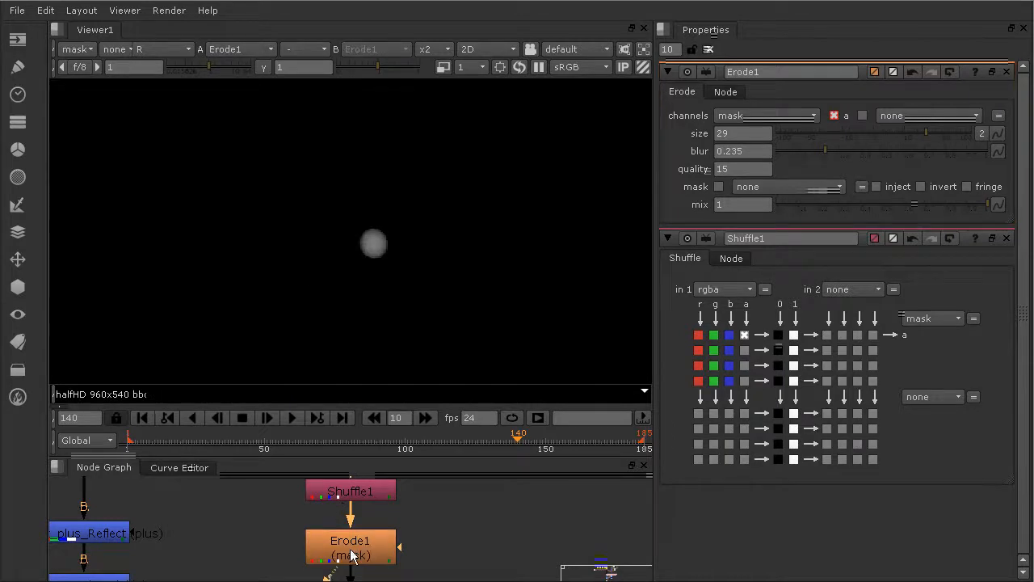
Set Erode1's blur to 0.135 and, after resetting its size to 0, expand the matte with size -20.
left_click(776, 151)
left_click_drag(816, 134, 844, 138)
left_click(742, 134)
double_click(741, 133)
type("0")
key("Return")
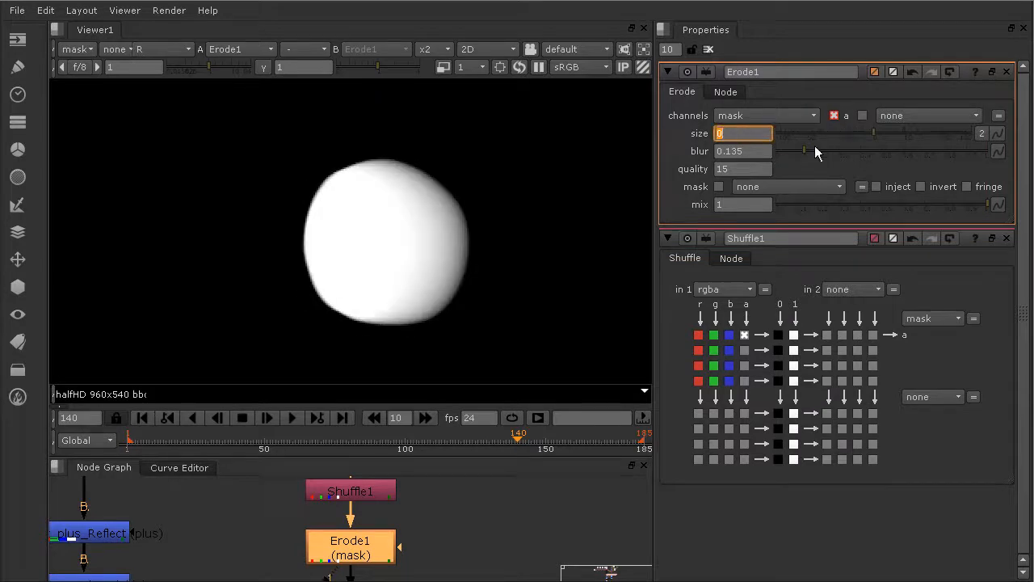
left_click_drag(870, 134, 830, 136)
Move Erode1 aside, add an Erode (fast) node branching from Shuffle1, and view the new node's output.
left_click_drag(348, 541, 291, 545)
left_click(374, 555)
key("Tab")
type("er")
key("Down")
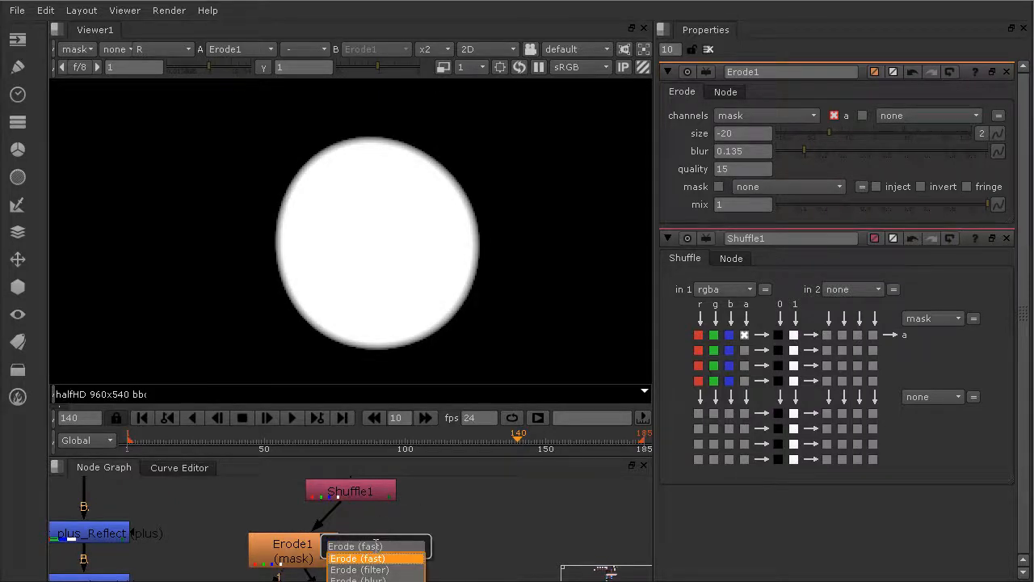
key("Return")
left_click_drag(376, 544, 385, 550)
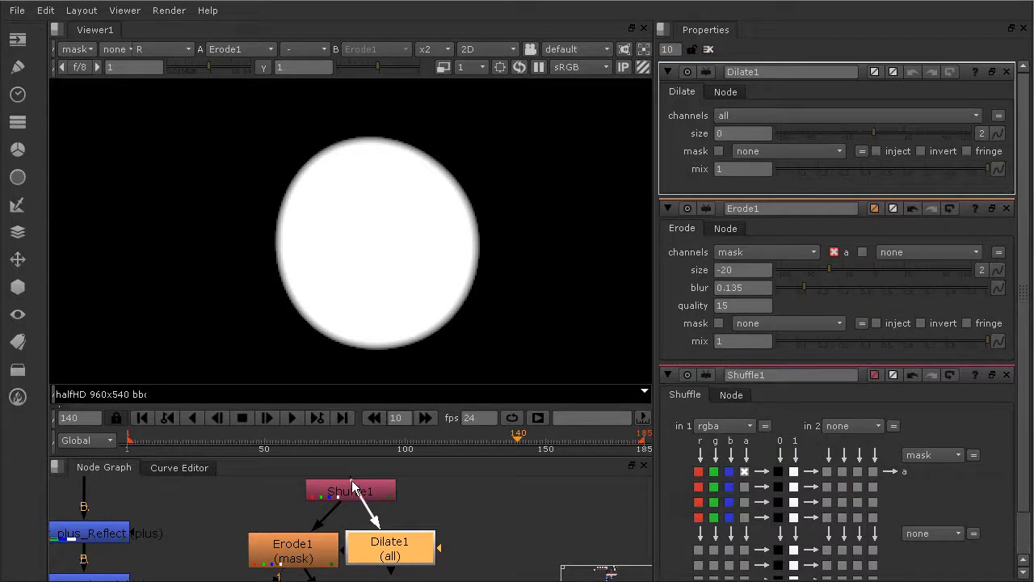
key("1")
Set Dilate1 to process the mask layer with size 8.
left_click(775, 115)
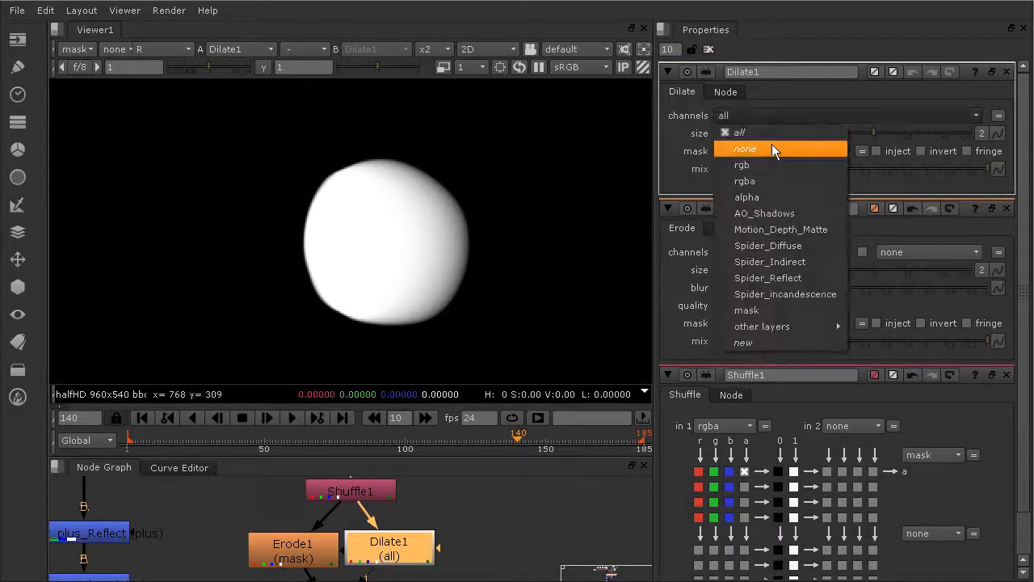
left_click(756, 309)
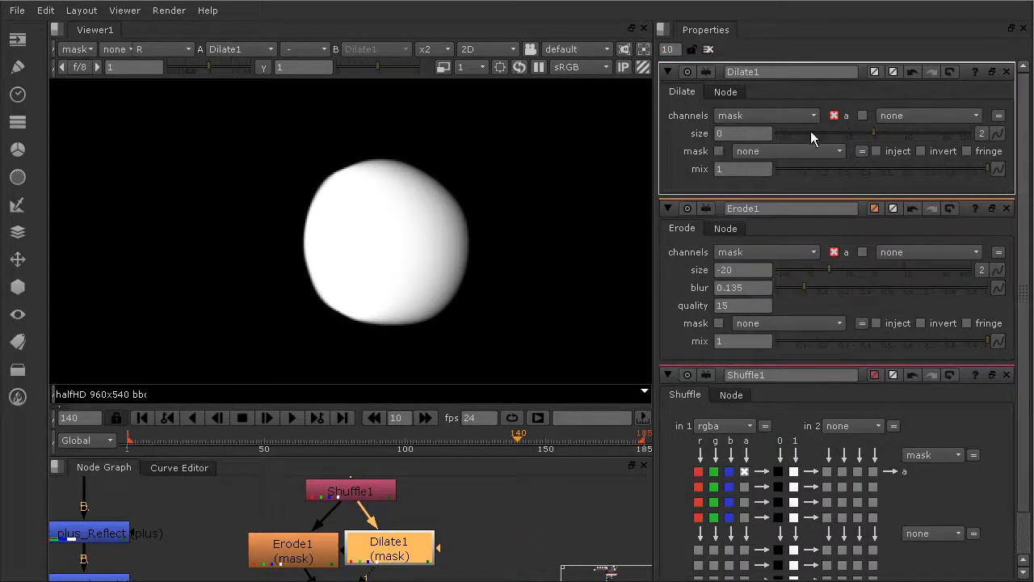
left_click_drag(867, 133, 901, 134)
Delete Erode1 and place Dilate1 directly below Shuffle1 in the main node stream.
middle_click_drag(332, 548, 368, 508)
left_click_drag(352, 511, 411, 524)
left_click_drag(343, 539, 399, 515)
left_click_drag(332, 520, 303, 522)
key("Delete")
left_click_drag(419, 520, 373, 517)
mouse_move(370, 546)
middle_mouse_down()
mouse_move(344, 510)
mouse_move(358, 551)
middle_mouse_up()
scroll(344, 527, "down", 1)
left_click_drag(360, 542, 357, 529)
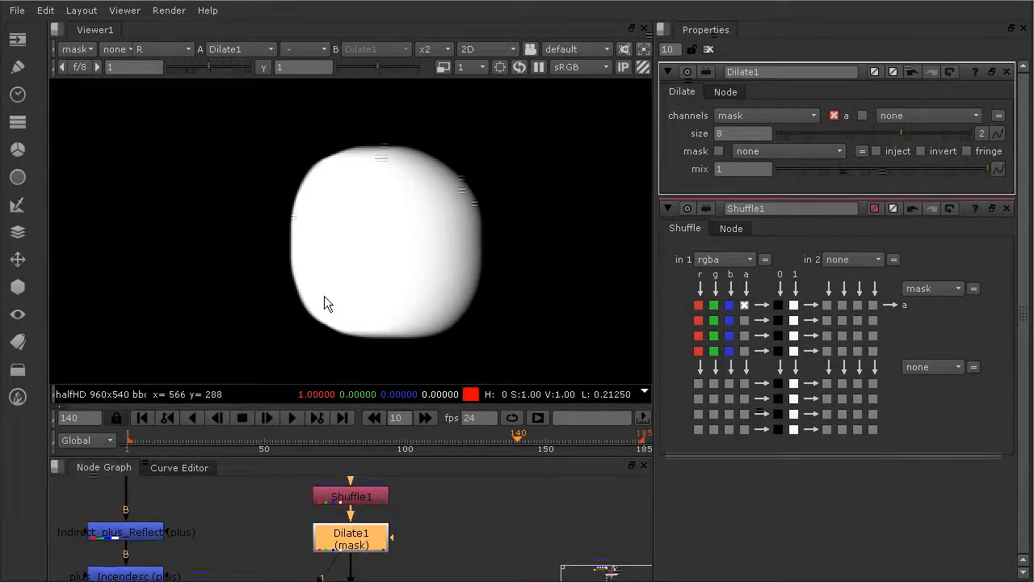
Insert a Blur node below Dilate1, limit it with the mask.a channel, and set its size to 3.4.
middle_click_drag(356, 535, 376, 499)
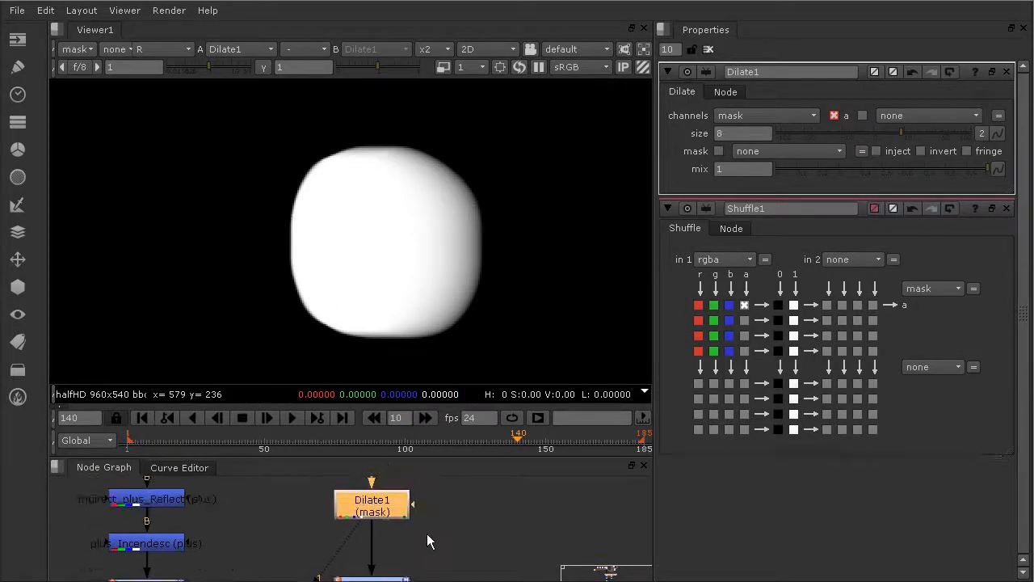
key("b")
left_click_drag(386, 556, 387, 546)
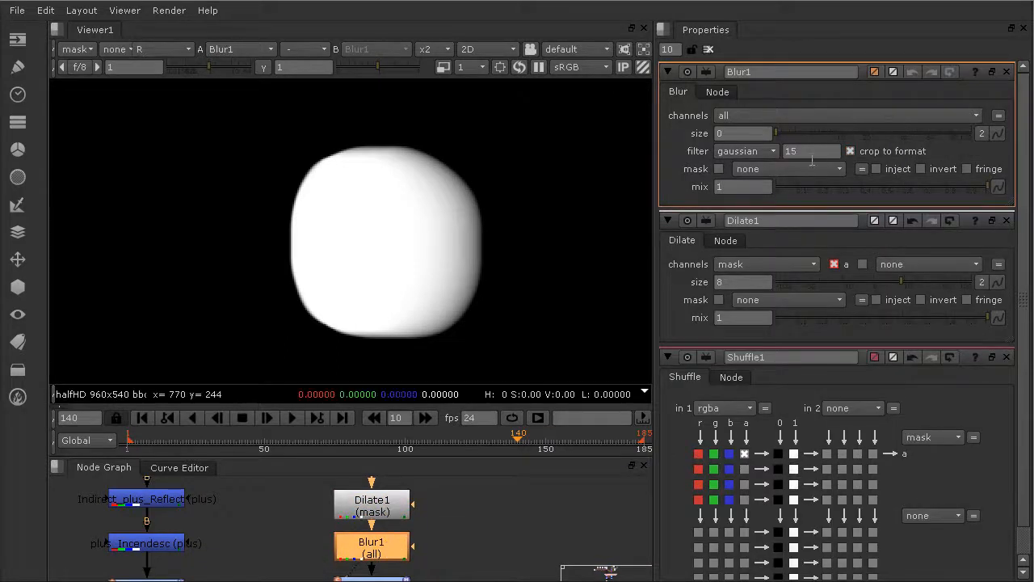
left_click(765, 171)
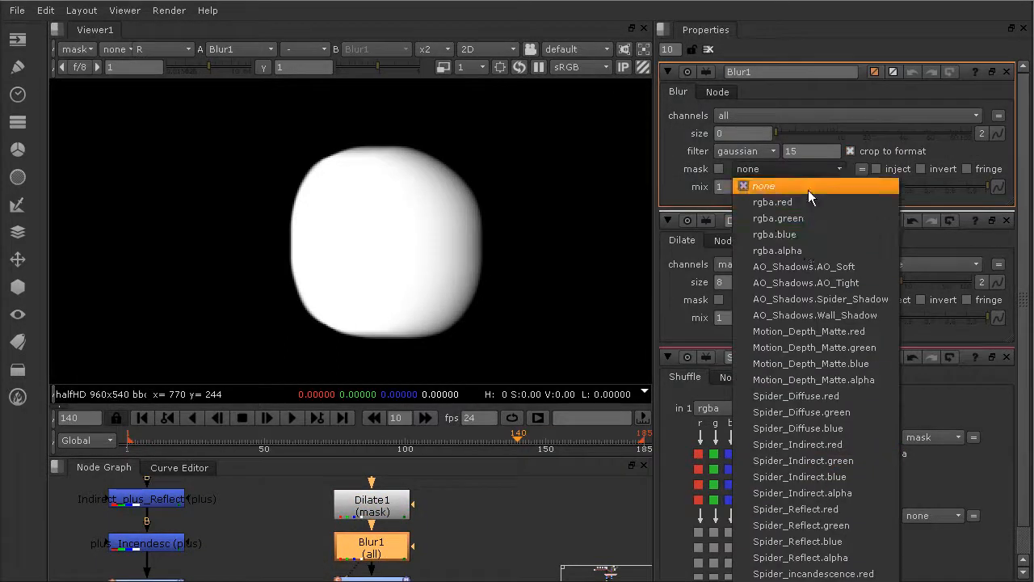
left_click(776, 580)
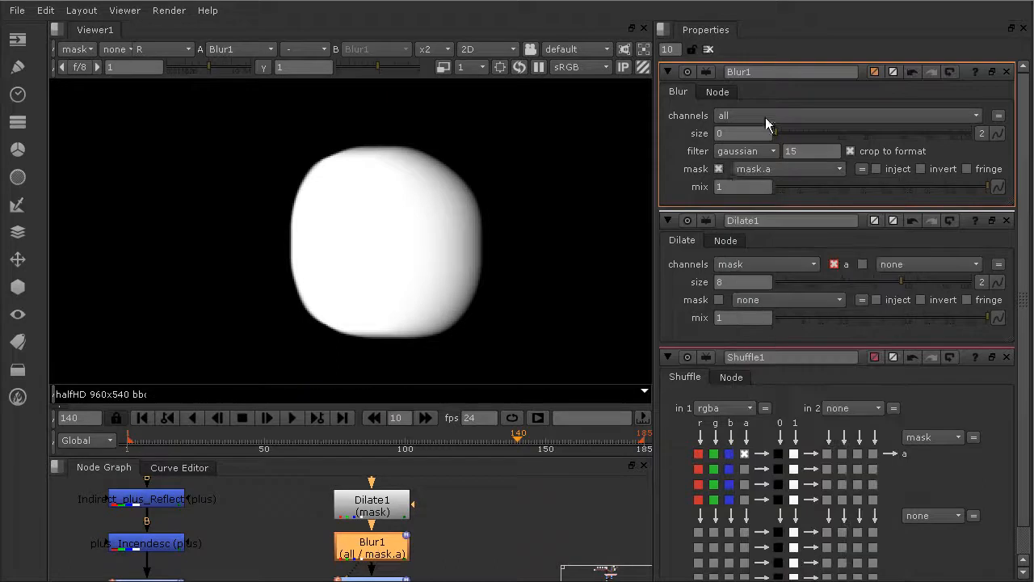
left_click_drag(762, 136, 809, 135)
Display Blur1's rgba layer in full colour and examine the blur around the wall hole.
left_click(75, 49)
left_click(90, 81)
left_click(374, 546)
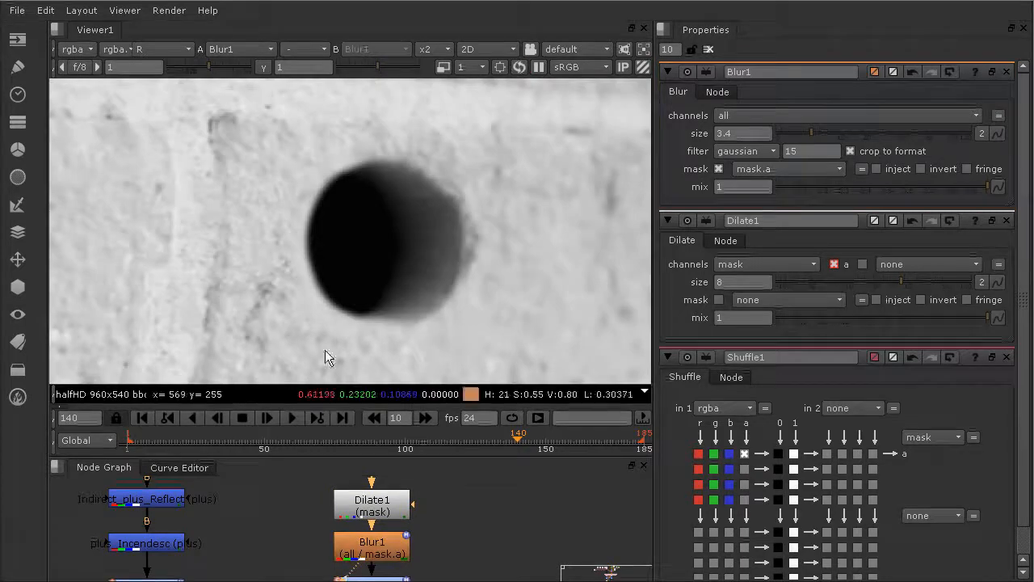
key("f")
key("r")
mouse_move(352, 165)
middle_mouse_down()
mouse_move(439, 260)
mouse_move(473, 274)
middle_mouse_up()
left_click_drag(307, 189, 345, 242, "alt")
scroll(345, 247, "up", 1)
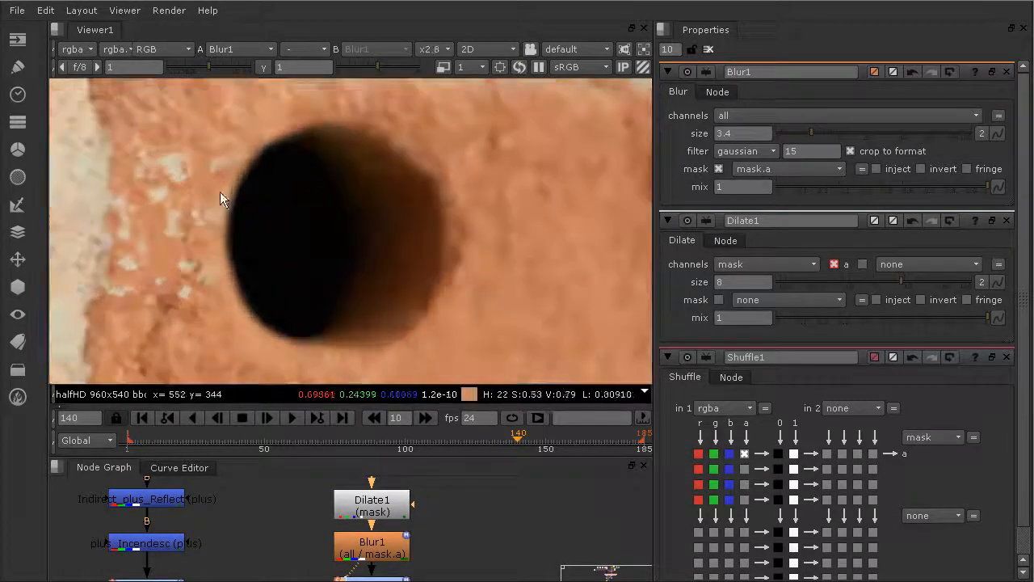
Restrict Blur1 to the AO_Shadows channels and check the hole's edge at frame 178.
left_click(739, 118)
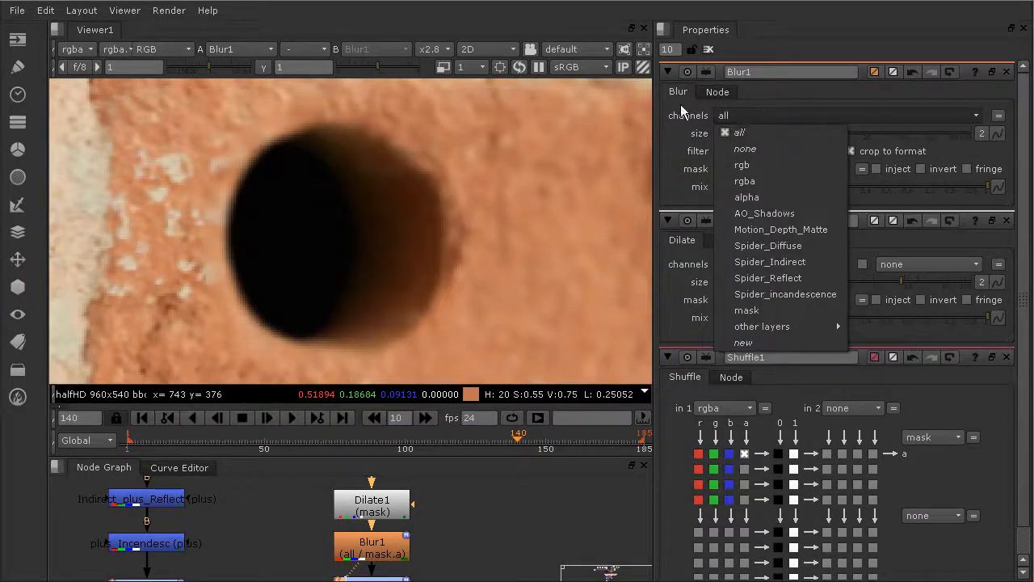
left_click(761, 214)
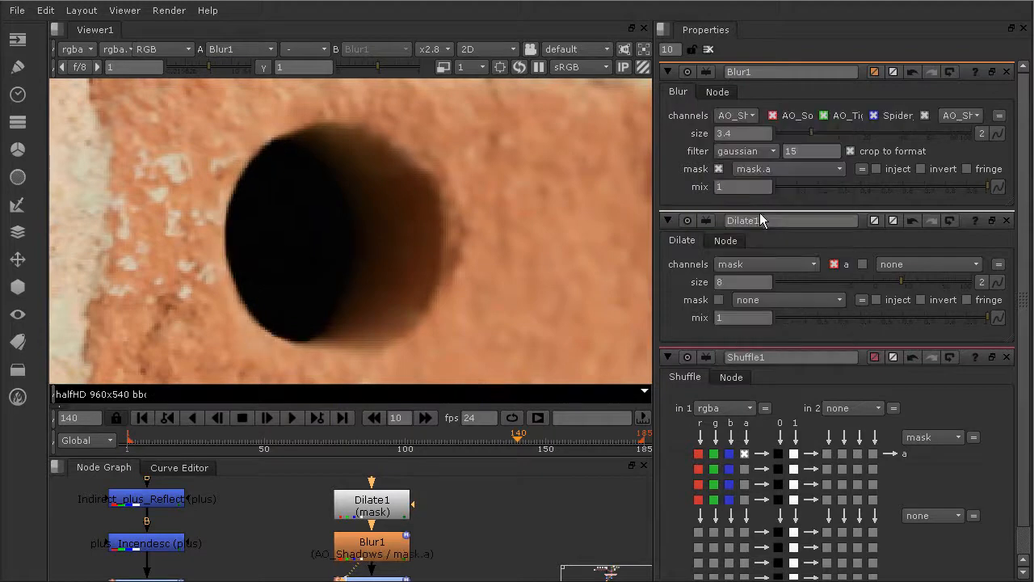
scroll(319, 277, "down", 3)
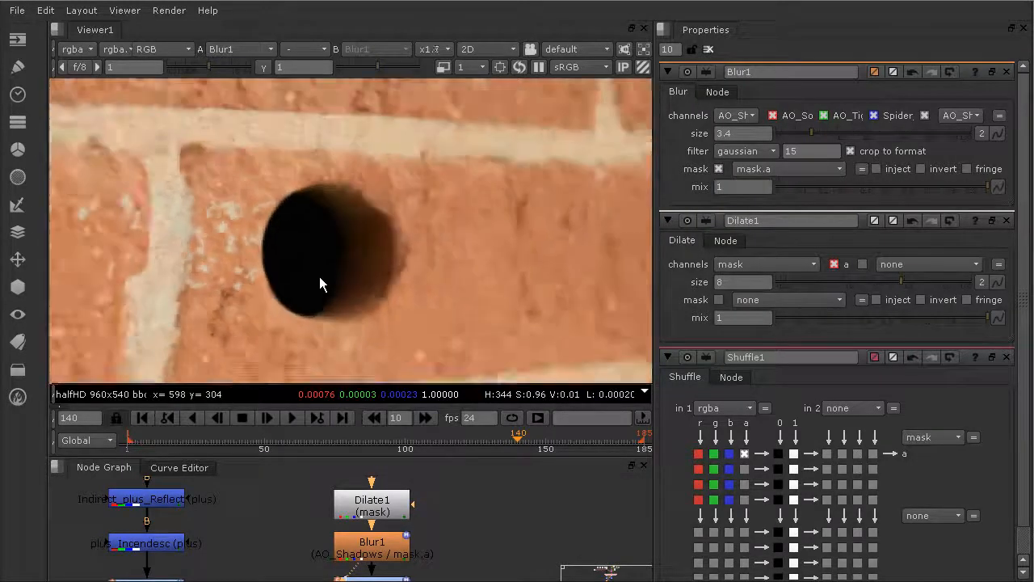
scroll(314, 282, "down", 3)
scroll(400, 206, "up", 3)
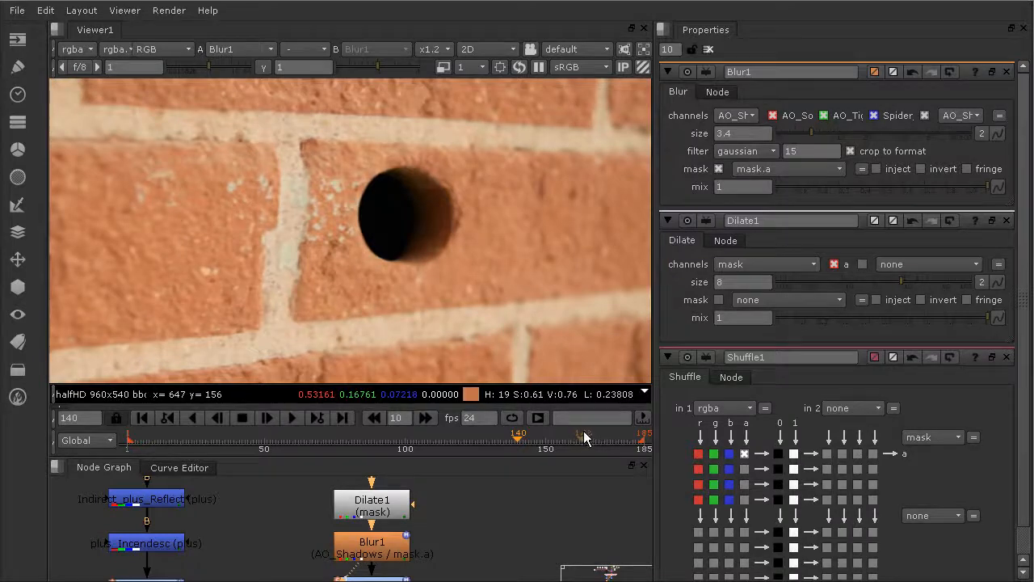
left_click(624, 440)
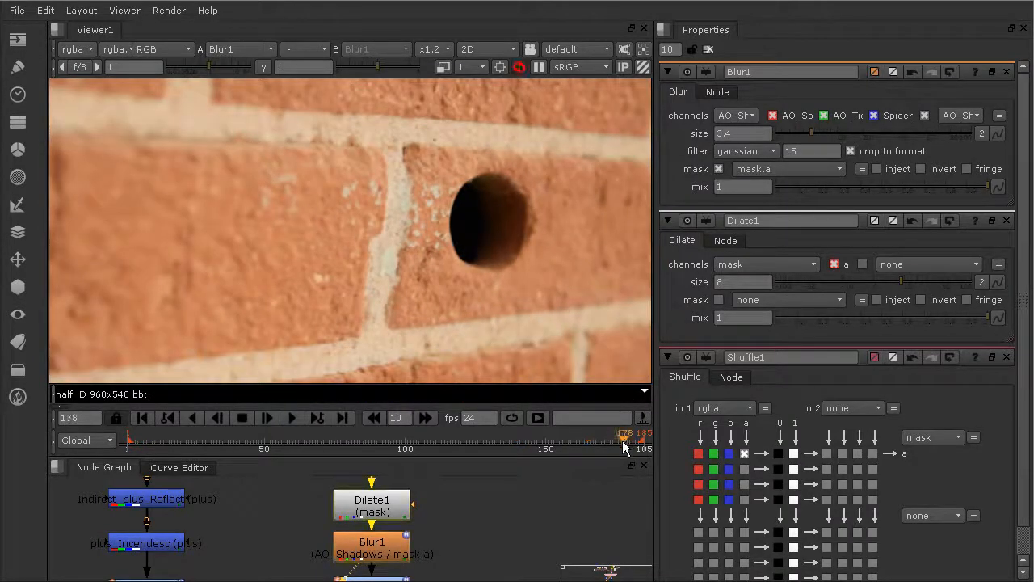
scroll(485, 238, "up", 4)
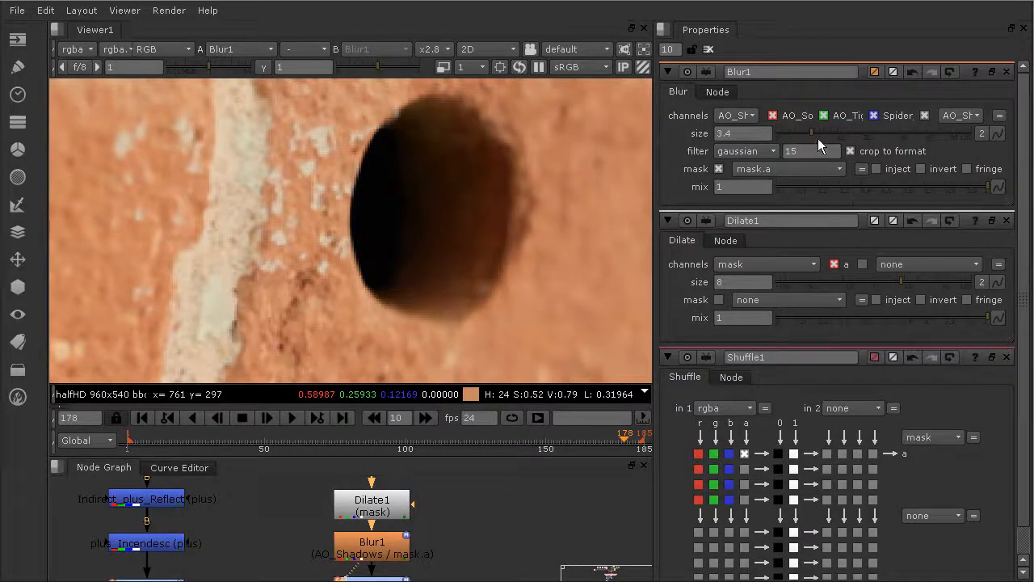
View the CC_mult_WallShadow output and, after trying Blur1 size 15, reduce the size to 3.6.
left_click_drag(833, 134, 892, 143)
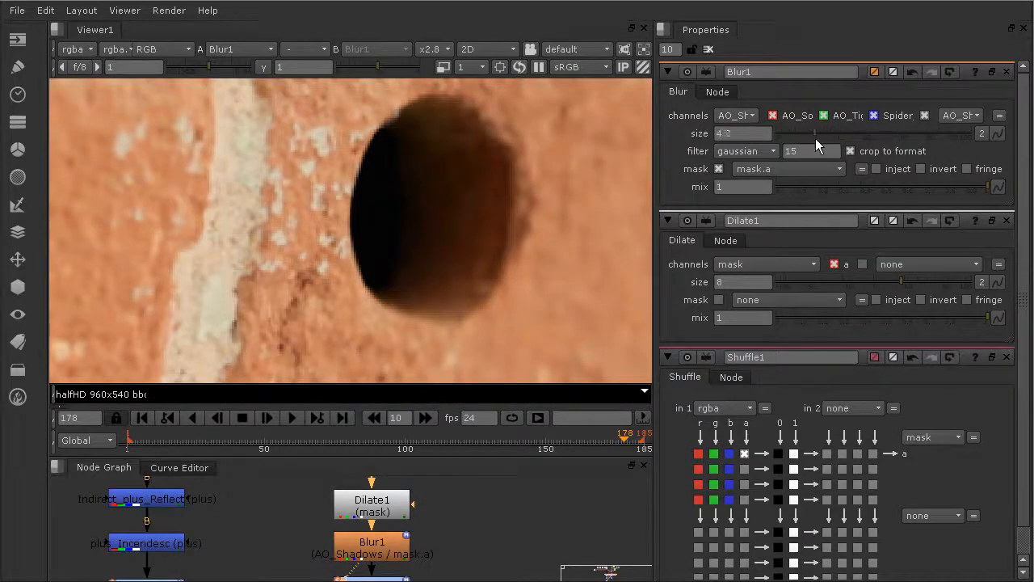
middle_click_drag(489, 509, 578, 363)
left_click(486, 522)
key("1")
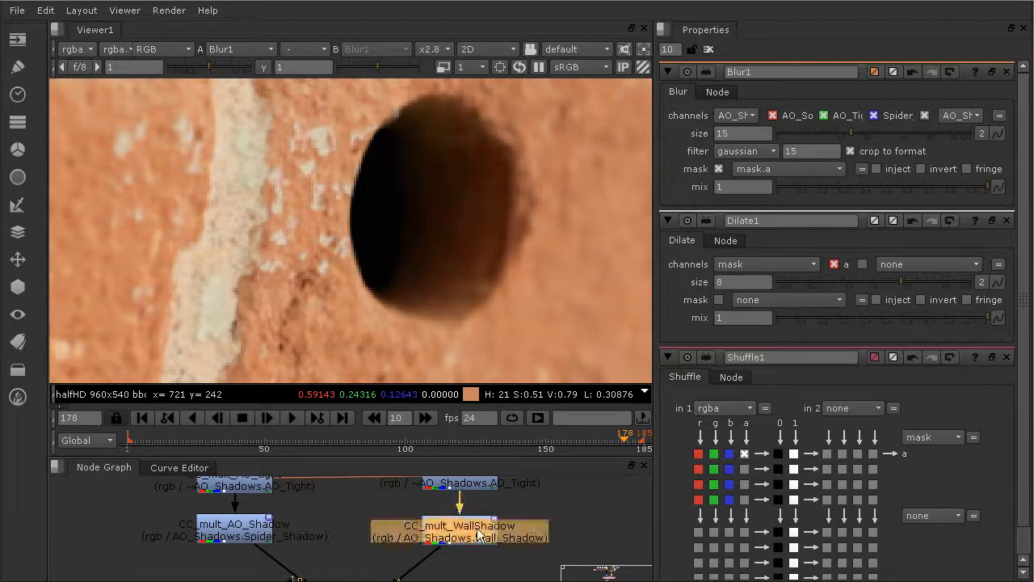
middle_click_drag(527, 514, 422, 554)
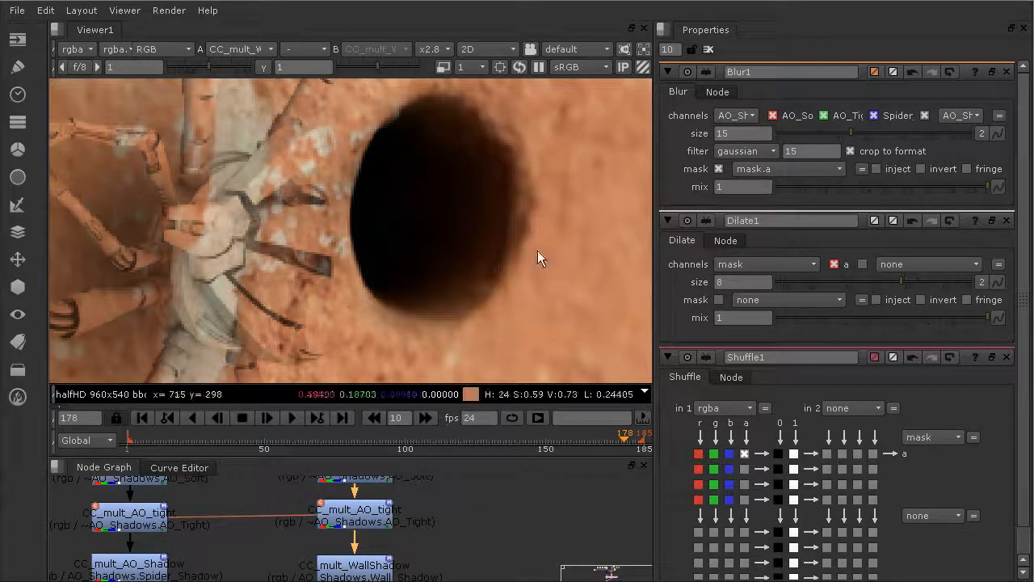
left_click_drag(826, 131, 804, 134)
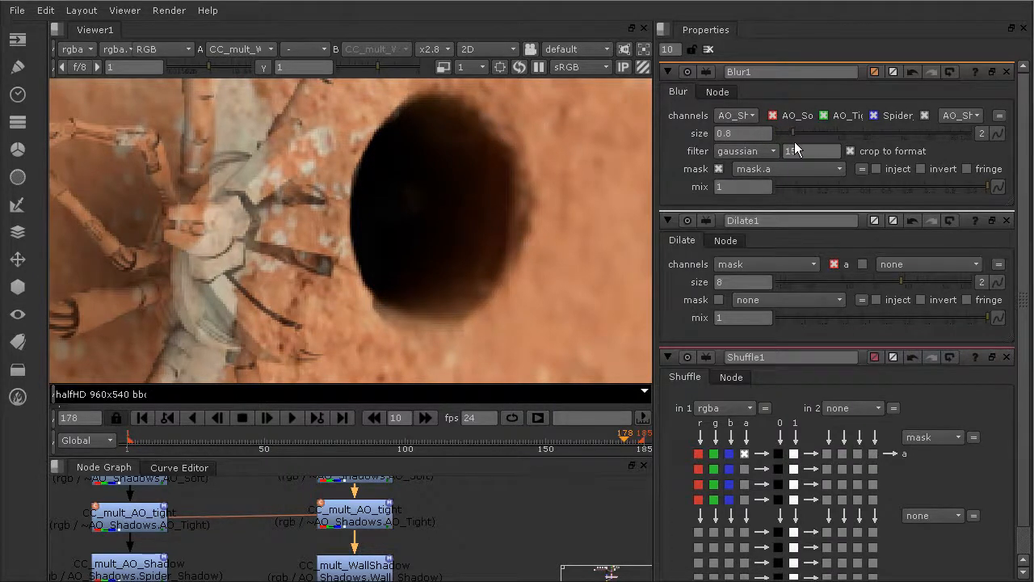
left_click_drag(806, 141, 812, 140)
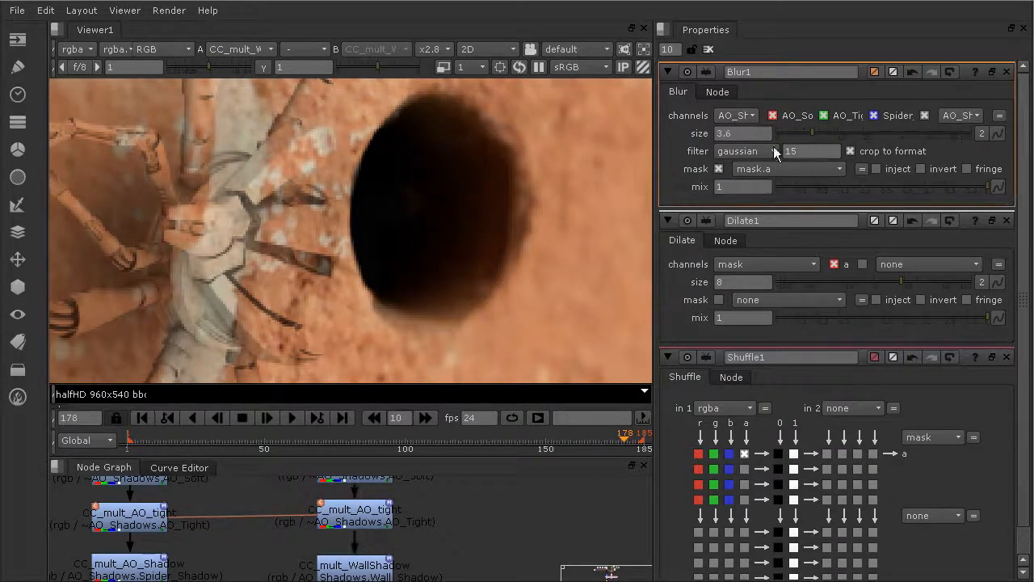
View the Merge1 output to check the spider composited over the wall and hole.
scroll(518, 210, "down", 1)
scroll(517, 212, "down", 4)
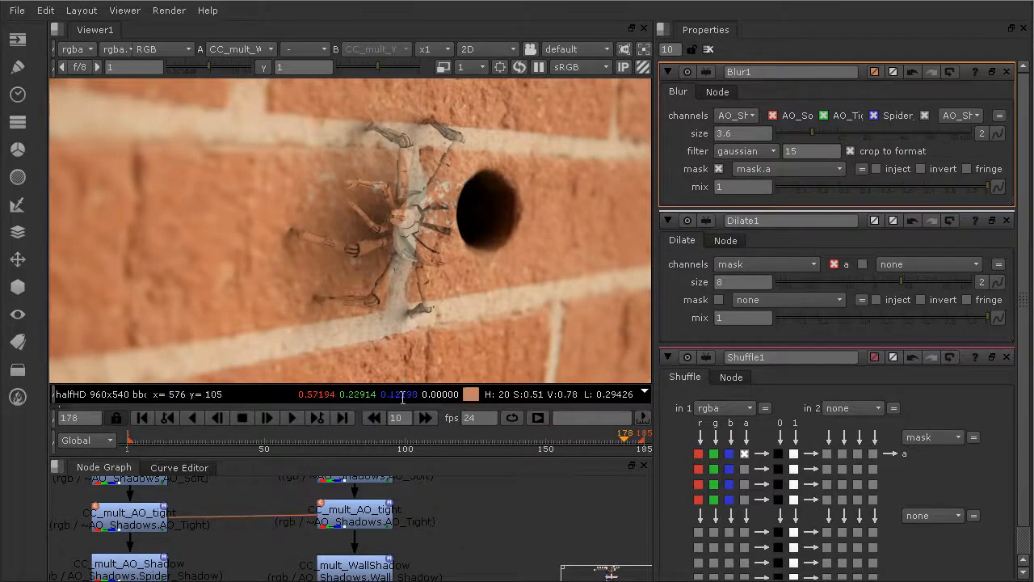
middle_click_drag(378, 530, 441, 368)
left_click(340, 485)
key("1")
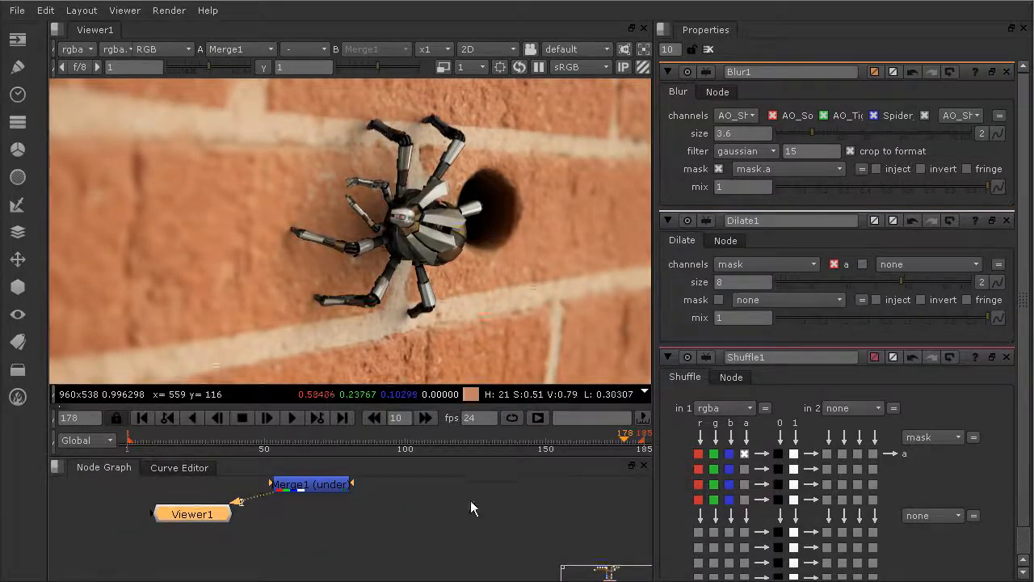
Fine-tune Blur1's size to 6.5 while comparing softer and sharper shadows around the hole.
left_click_drag(809, 130, 822, 130)
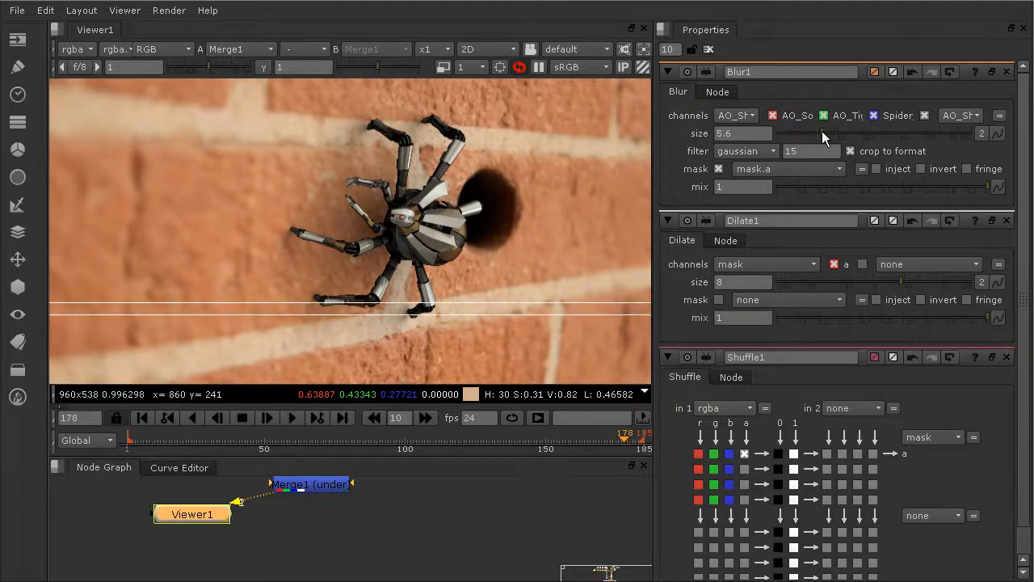
scroll(509, 203, "up", 3)
scroll(510, 203, "up", 1)
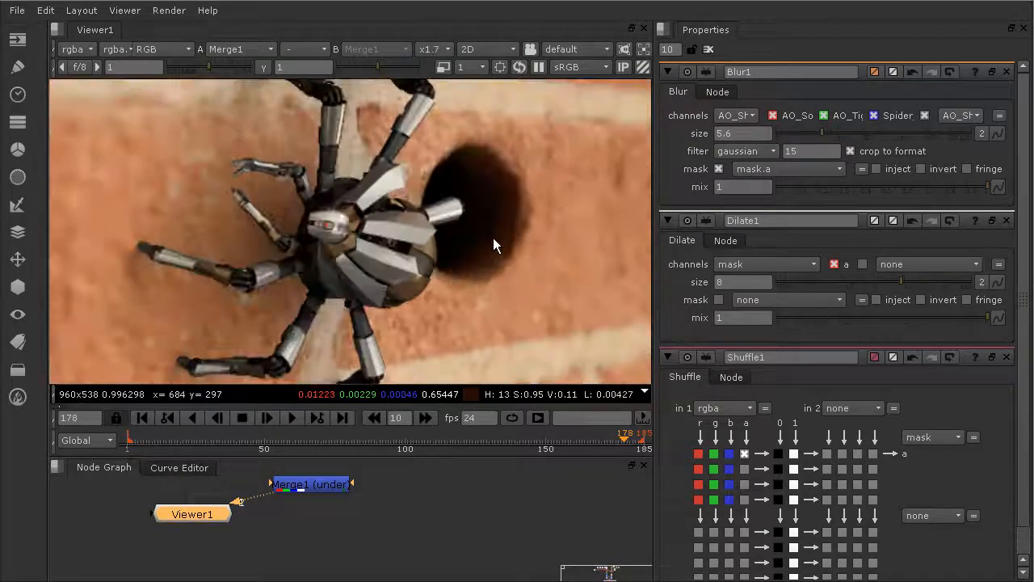
left_click_drag(811, 133, 790, 133)
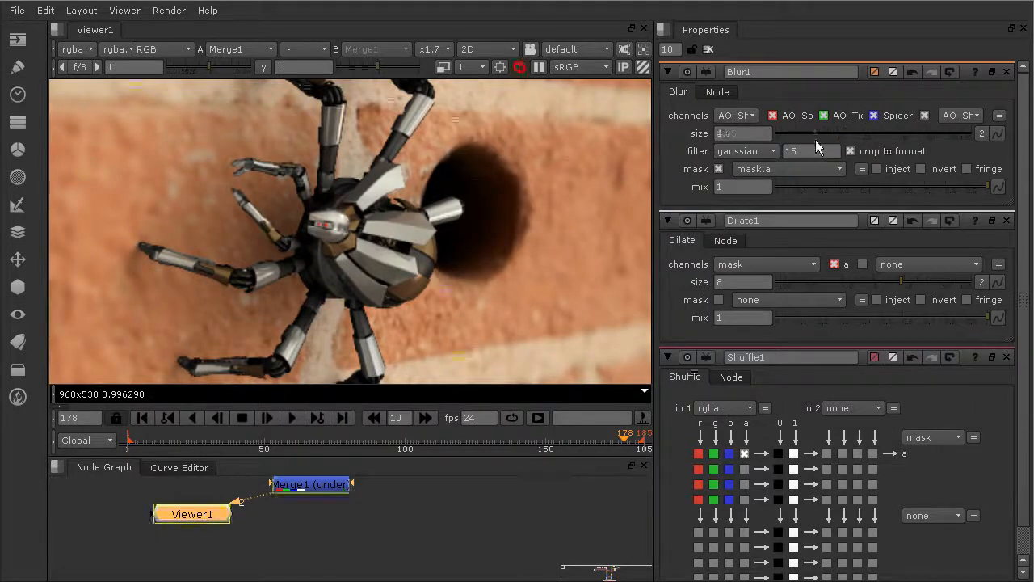
left_click(810, 151)
left_click_drag(792, 134, 833, 129)
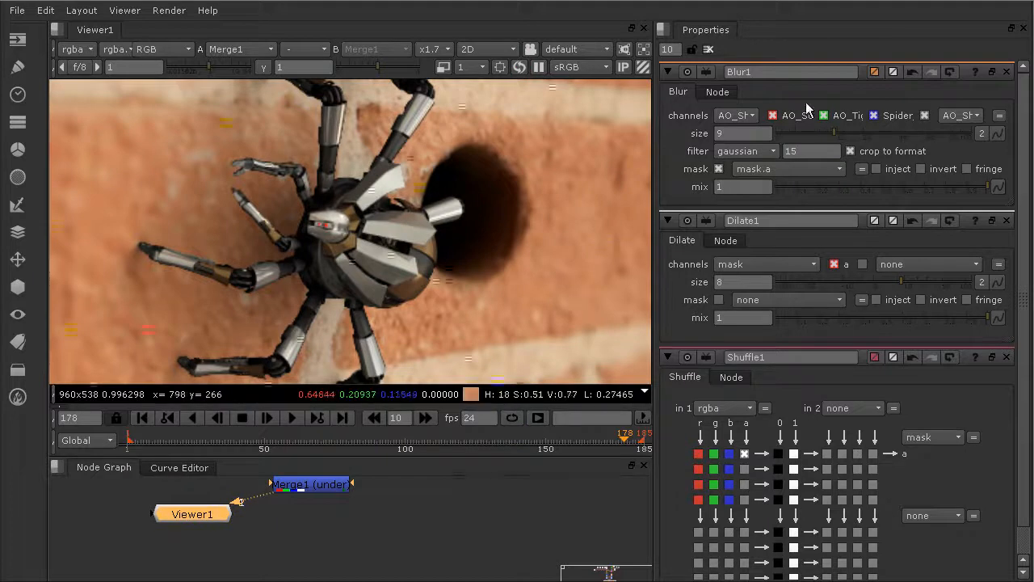
left_click_drag(832, 132, 825, 130)
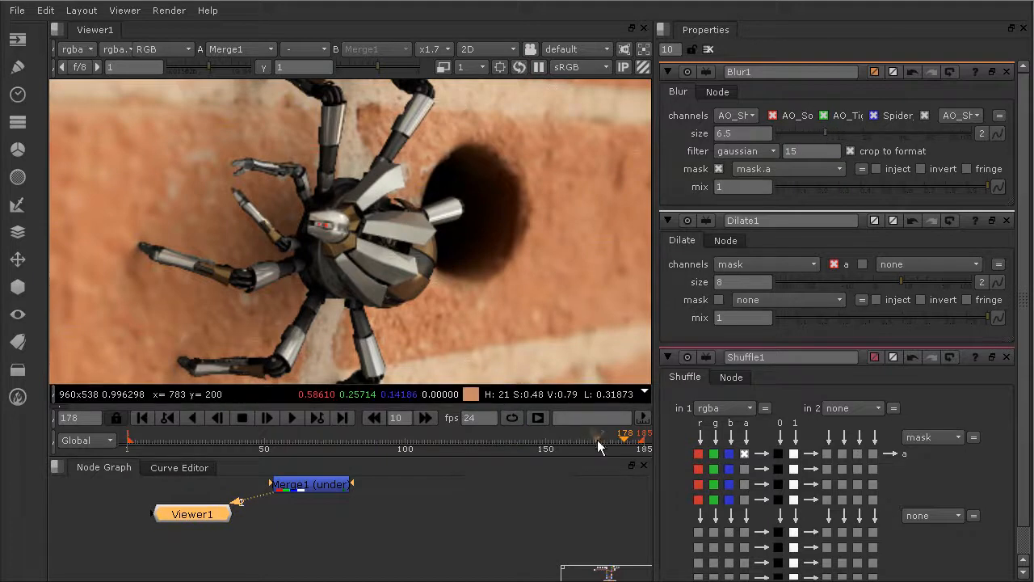
Key Blur1's size of 6.5 at frame 178, and key a size of 0 at frame 124.
left_click(998, 133)
left_click(856, 139)
left_click(527, 442)
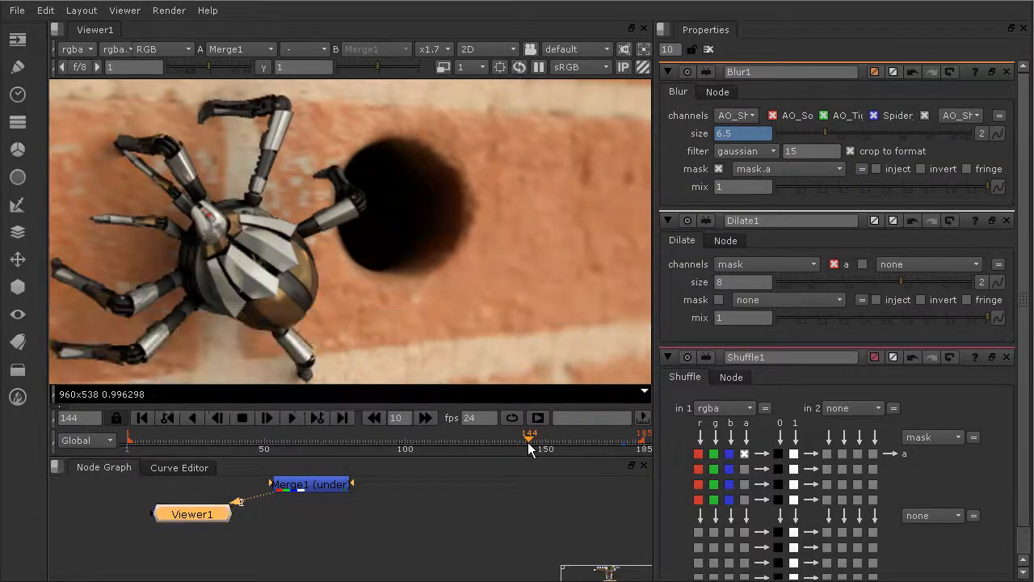
left_click_drag(528, 442, 474, 442)
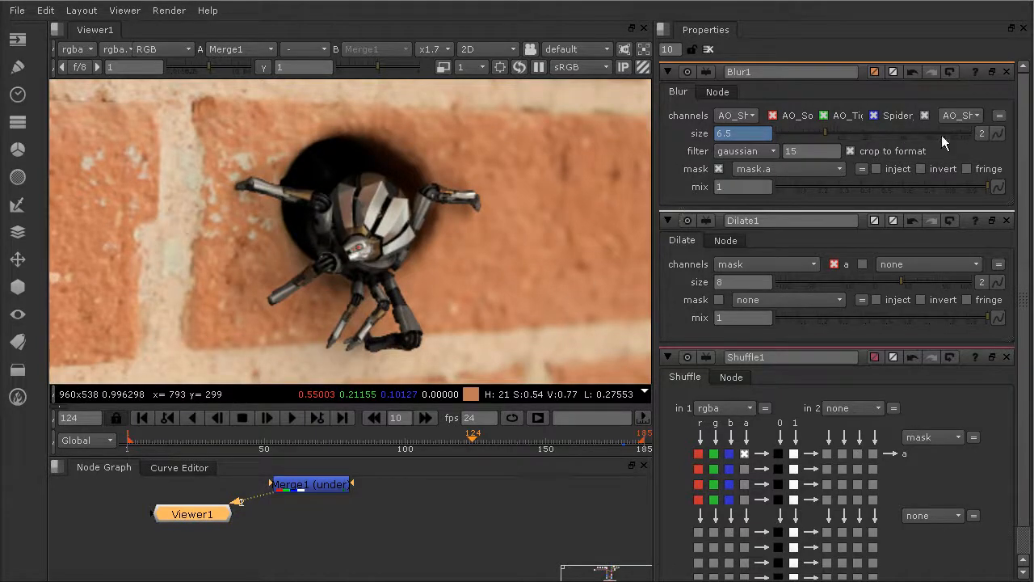
left_click_drag(789, 134, 766, 136)
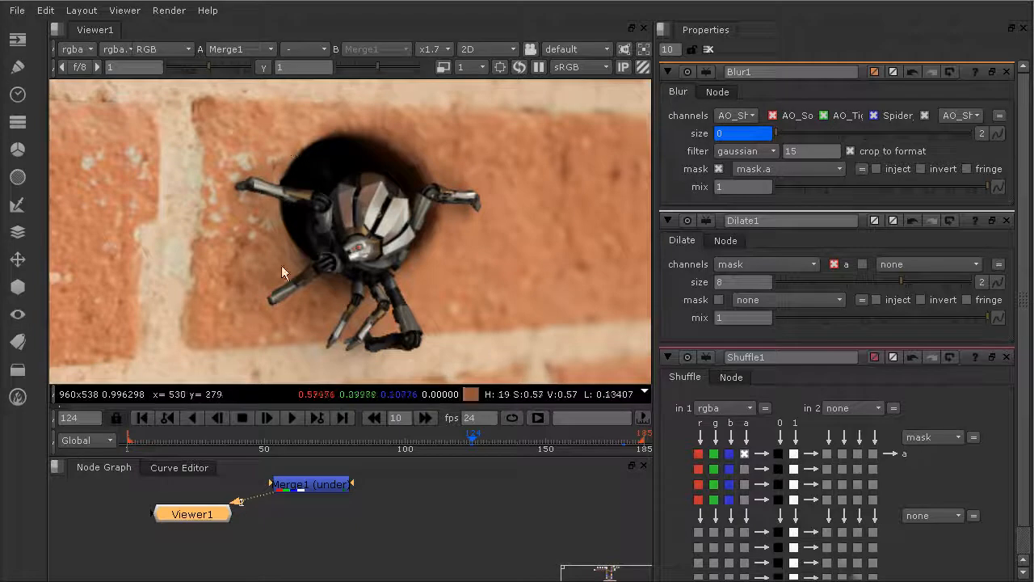
Key Blur1's size at 6 on frame 149 and check the composite at frame 138.
left_click(542, 444)
left_click(755, 134)
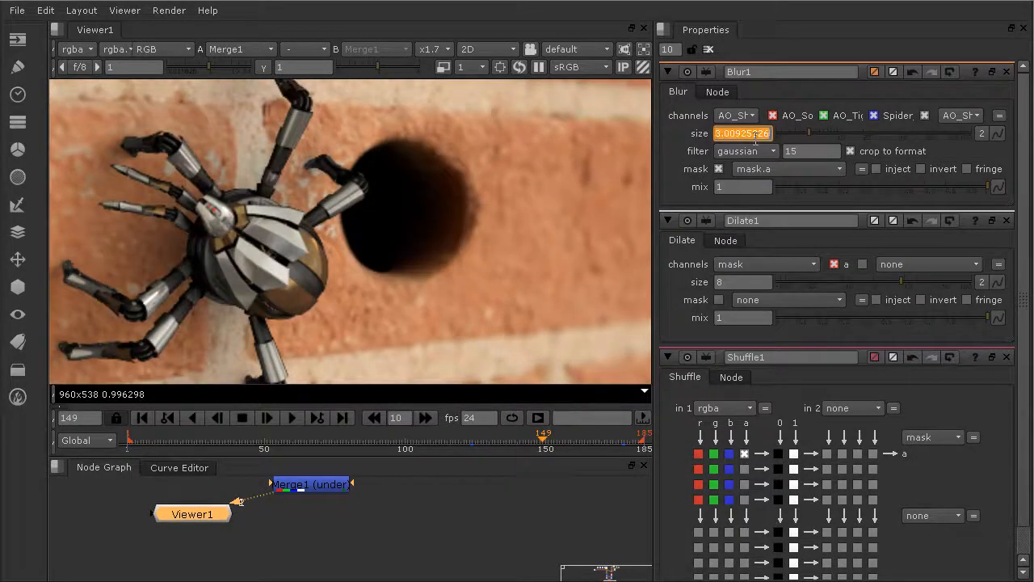
type("6")
key("Return")
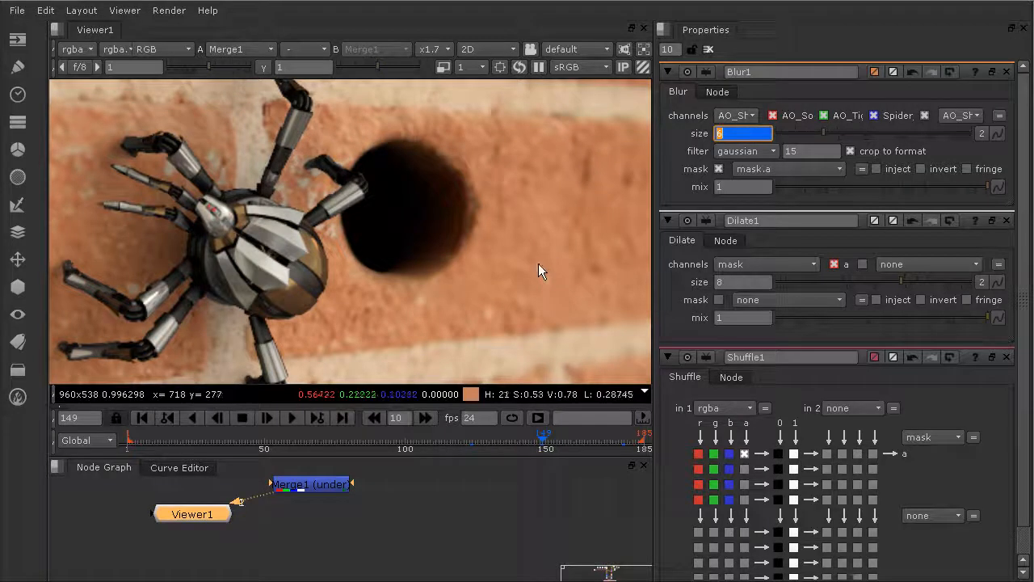
left_click(513, 441)
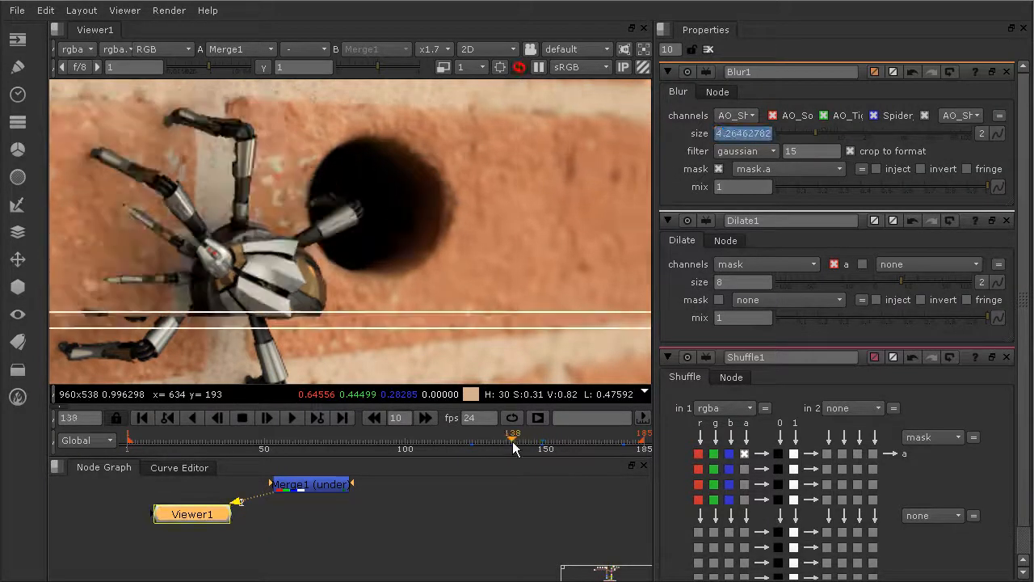
Check the animated shadow blur around the hole by scrubbing the composite from frame 134 to the end at 185.
left_click(503, 441)
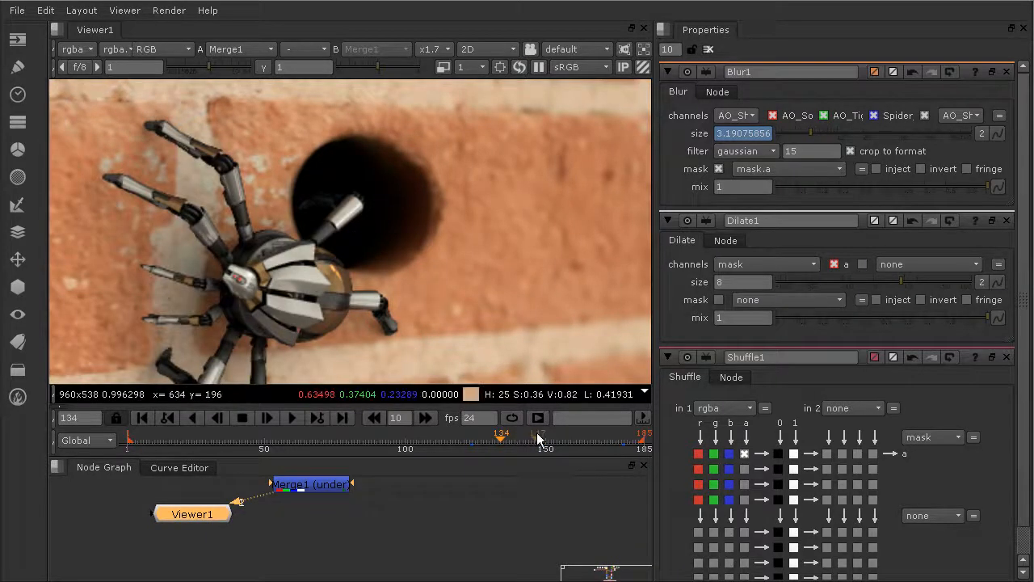
left_click(532, 441)
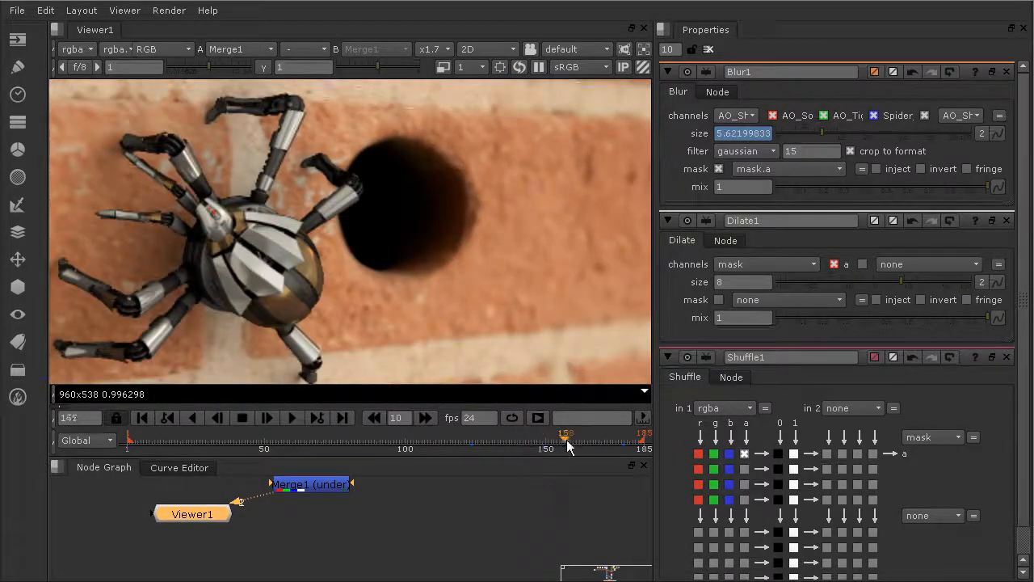
left_click(601, 439)
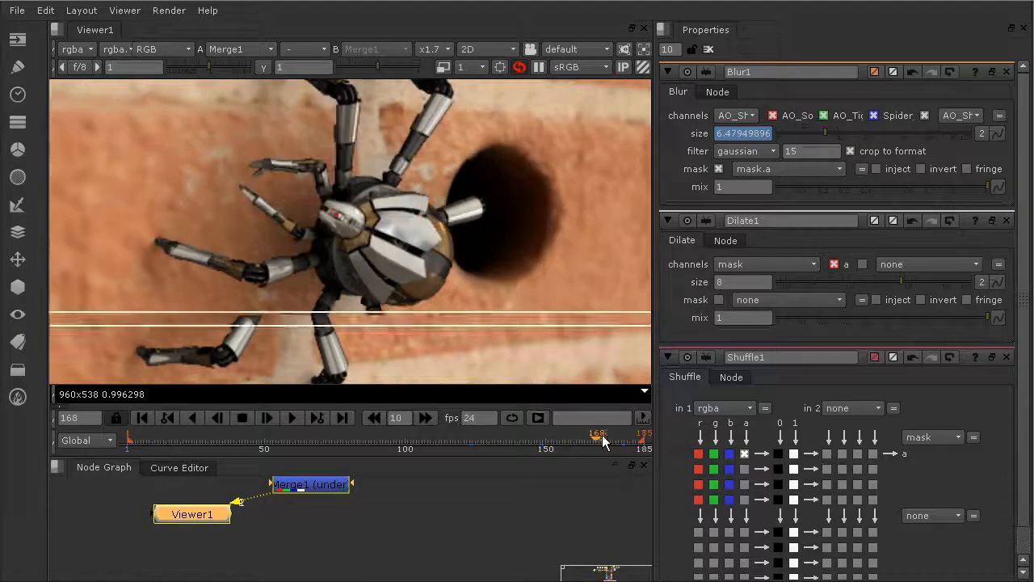
left_click(621, 436)
left_click(647, 443)
left_click(640, 442)
Review the shot again from the empty hole at the early frames through the spider's emergence to frame 185.
left_click(234, 439)
left_click(312, 442)
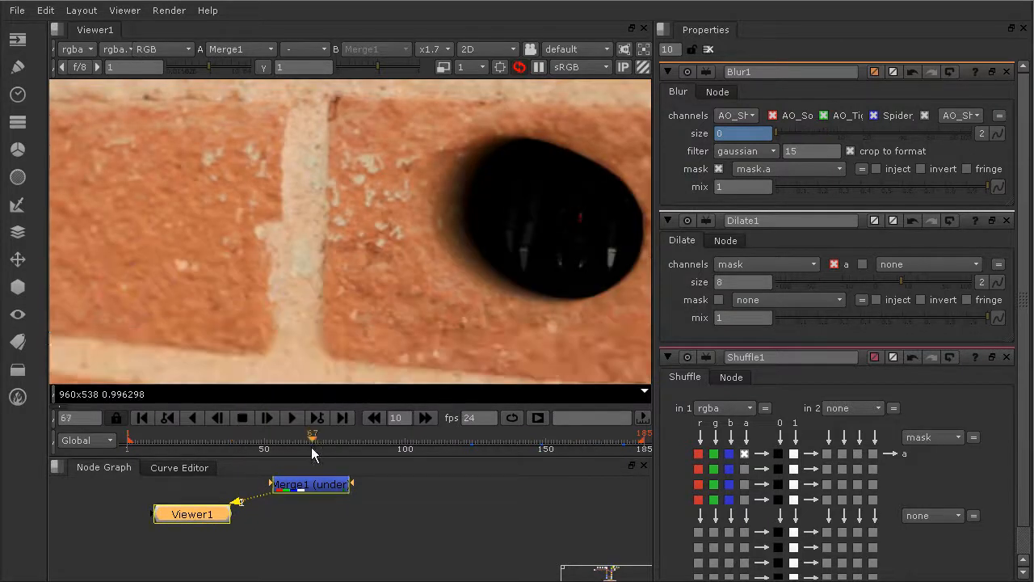
left_click(382, 442)
left_click(455, 443)
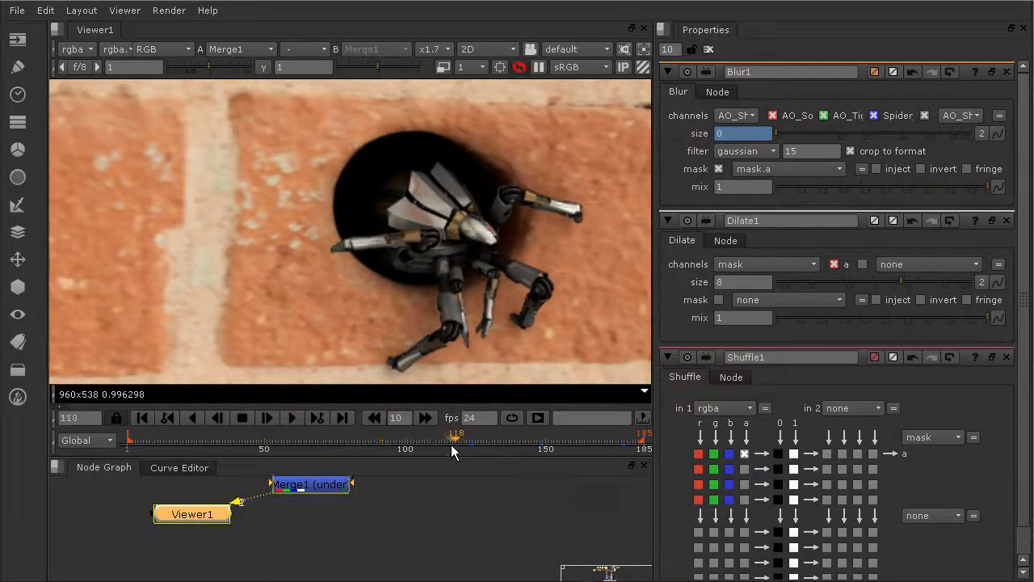
left_click(524, 443)
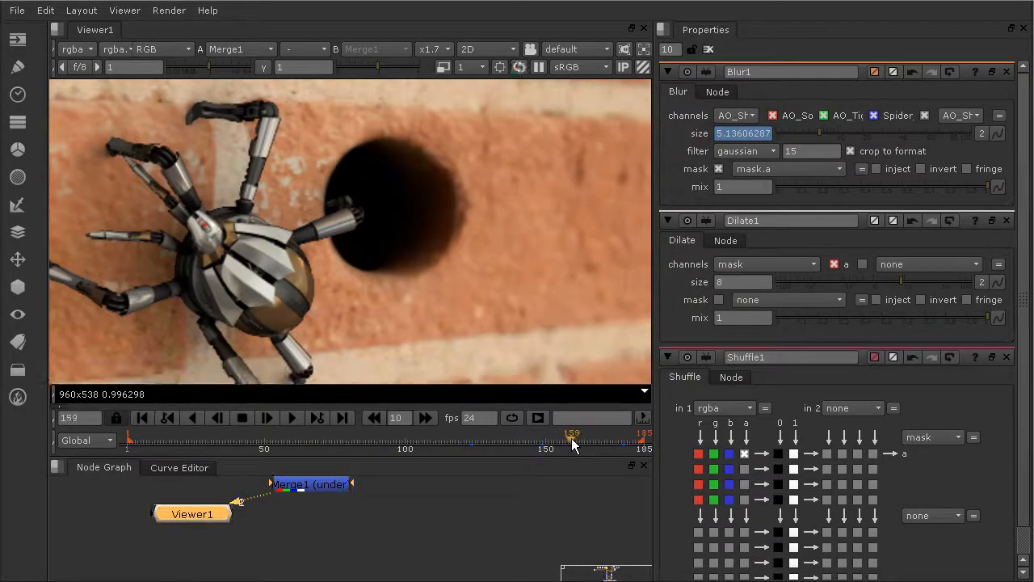
left_click(612, 443)
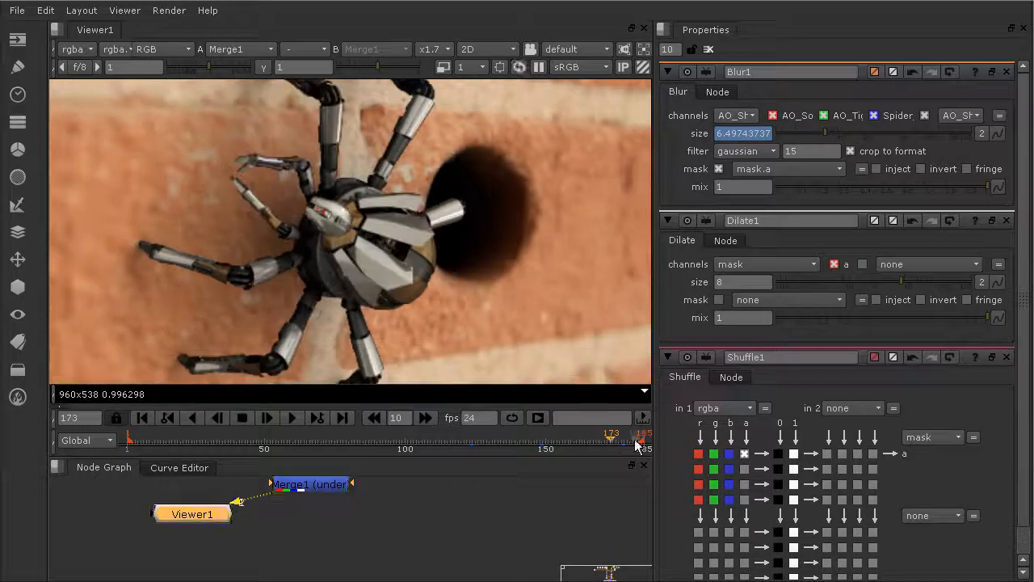
left_click(641, 444)
Bring Blur1 and CC_mult_AO_soft into view in the node graph and close all open node properties.
left_click(723, 134)
mouse_move(324, 491)
middle_mouse_down()
mouse_move(296, 576)
mouse_move(297, 560)
mouse_move(316, 559)
middle_mouse_up()
mouse_move(320, 516)
middle_mouse_down()
mouse_move(311, 580)
mouse_move(310, 499)
middle_mouse_up()
middle_click_drag(286, 570, 286, 518)
left_click(348, 507)
left_click(335, 552)
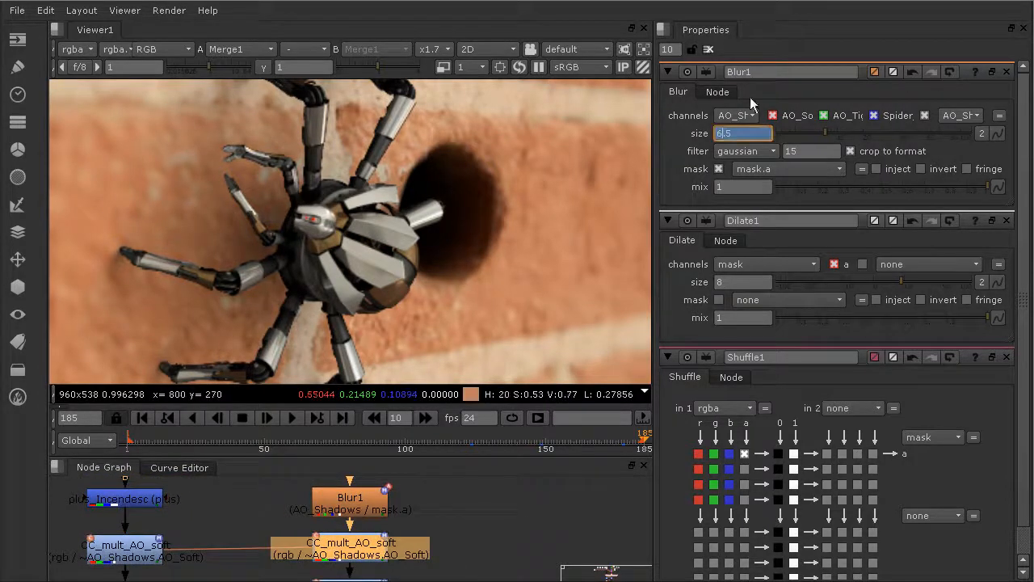
left_click(708, 49)
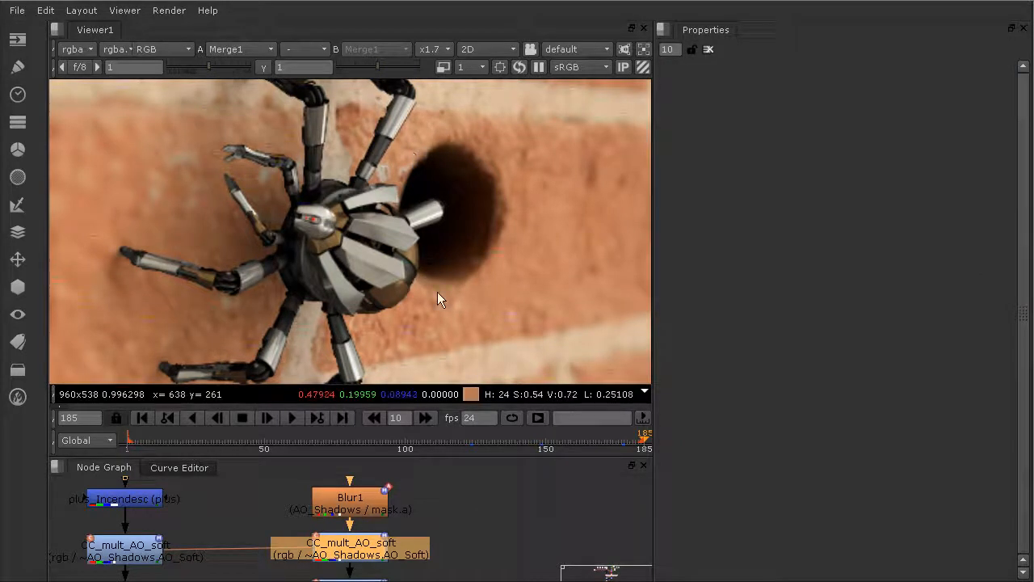
Compare the full composite at frame 185 with Blur1 repeatedly disabled and enabled.
scroll(404, 231, "down", 3)
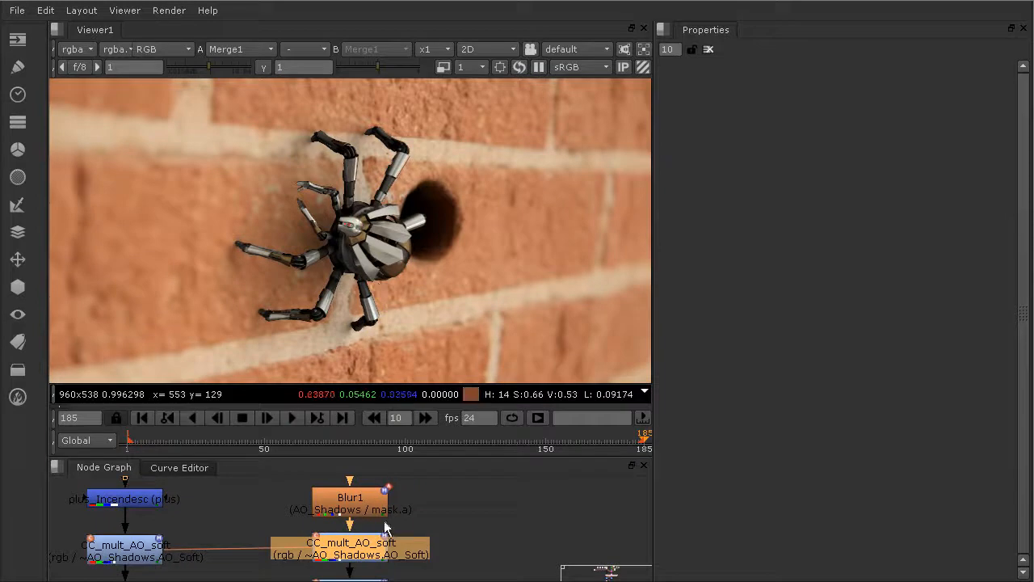
left_click(355, 509)
key("d")
key("d")
key("d")
key("d")
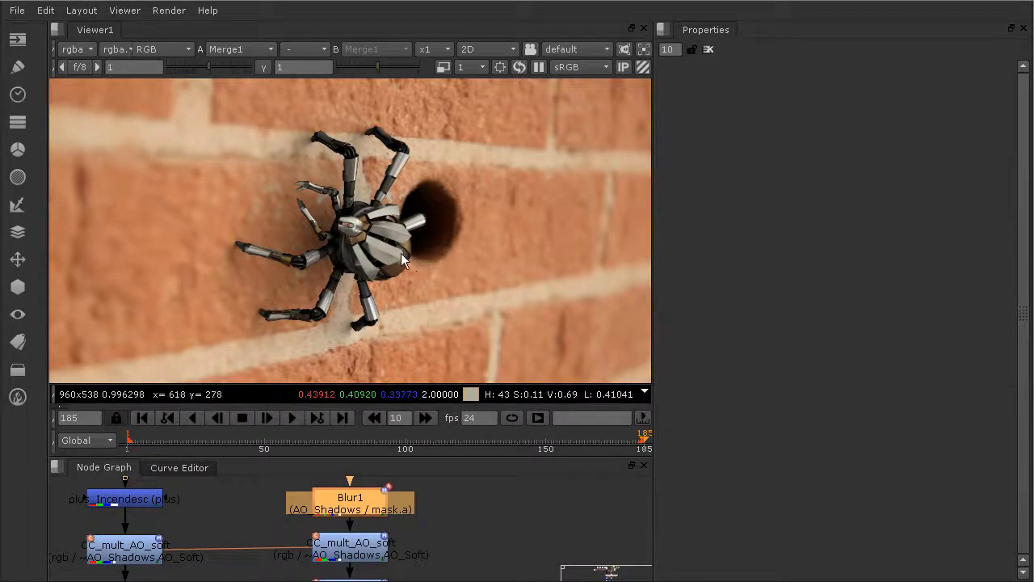
key("d")
key("d")
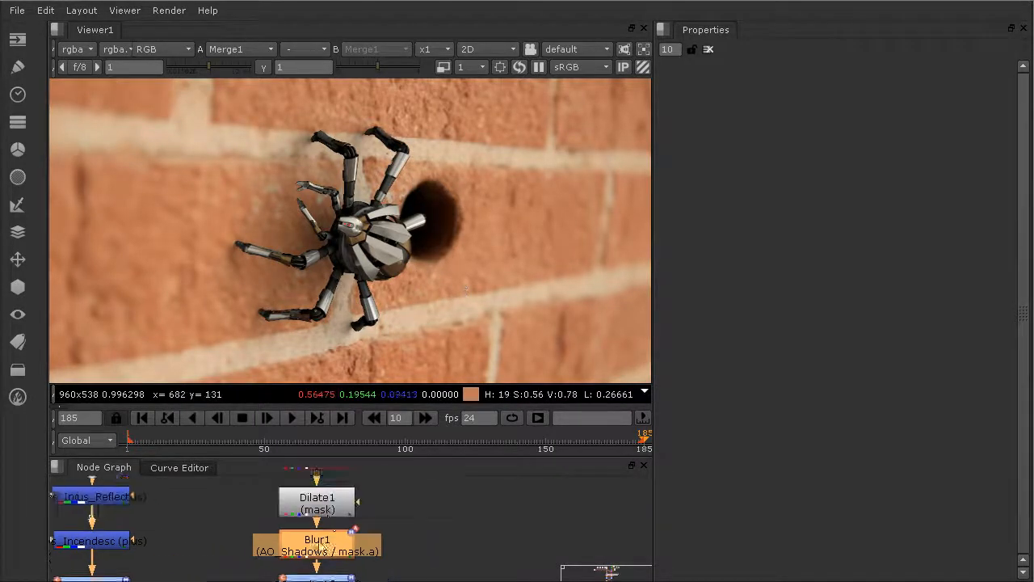
Try a size of 66 on Dilate1, settle on 21, and close its properties.
scroll(426, 281, "up", 5)
scroll(349, 175, "down", 5)
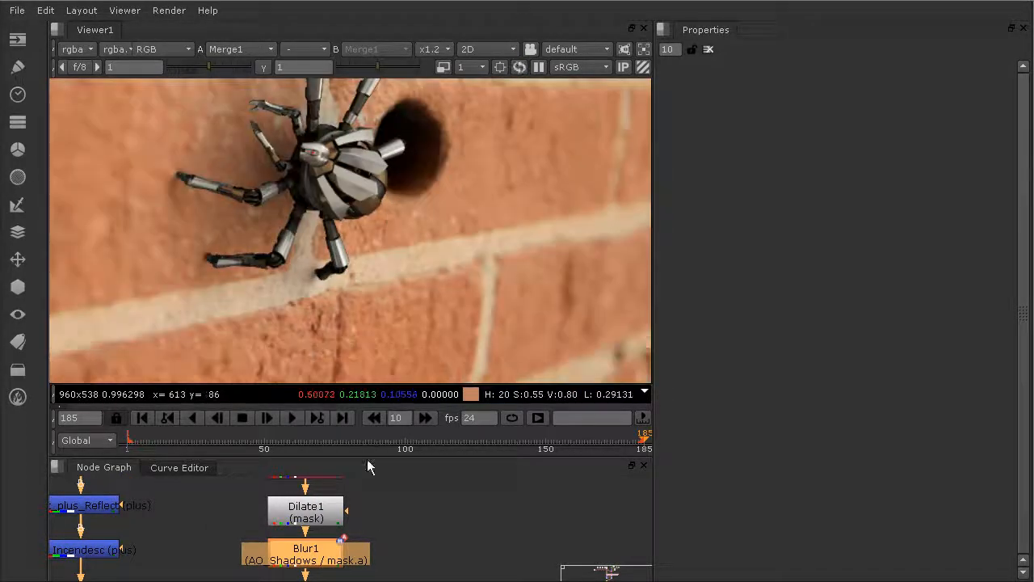
double_click(301, 534)
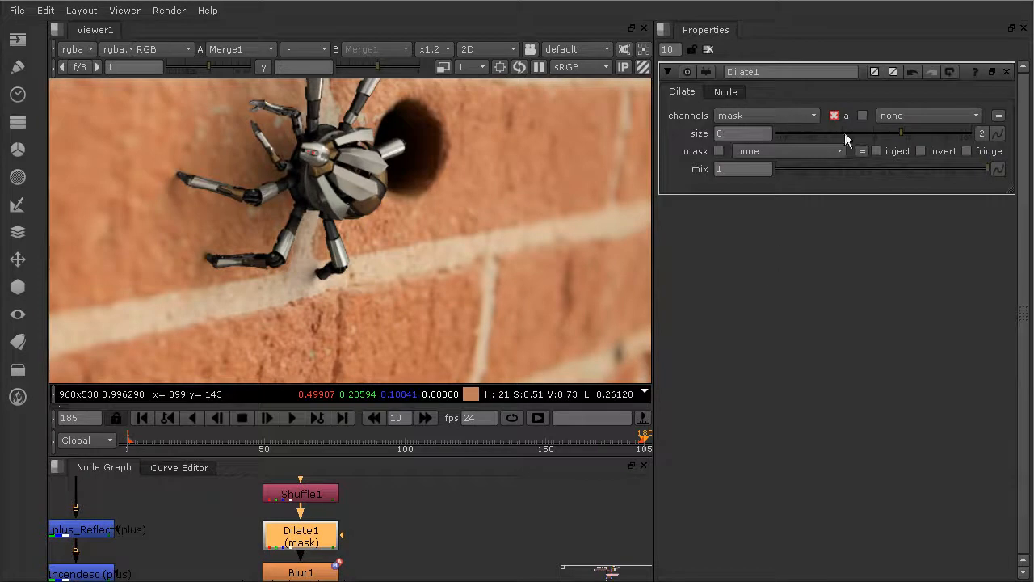
left_click_drag(906, 133, 952, 137)
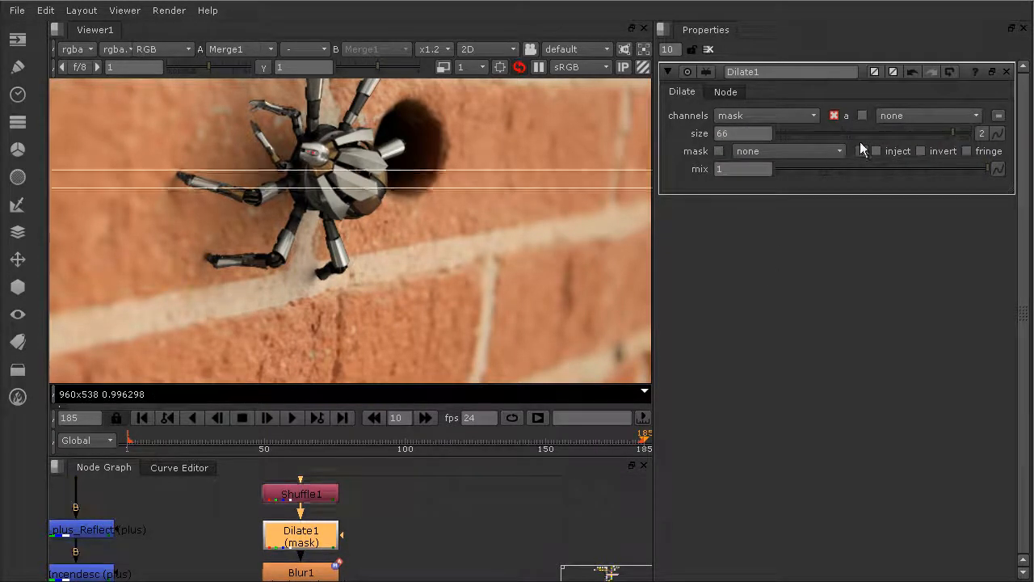
left_click(887, 134)
left_click_drag(886, 134, 920, 132)
key("f")
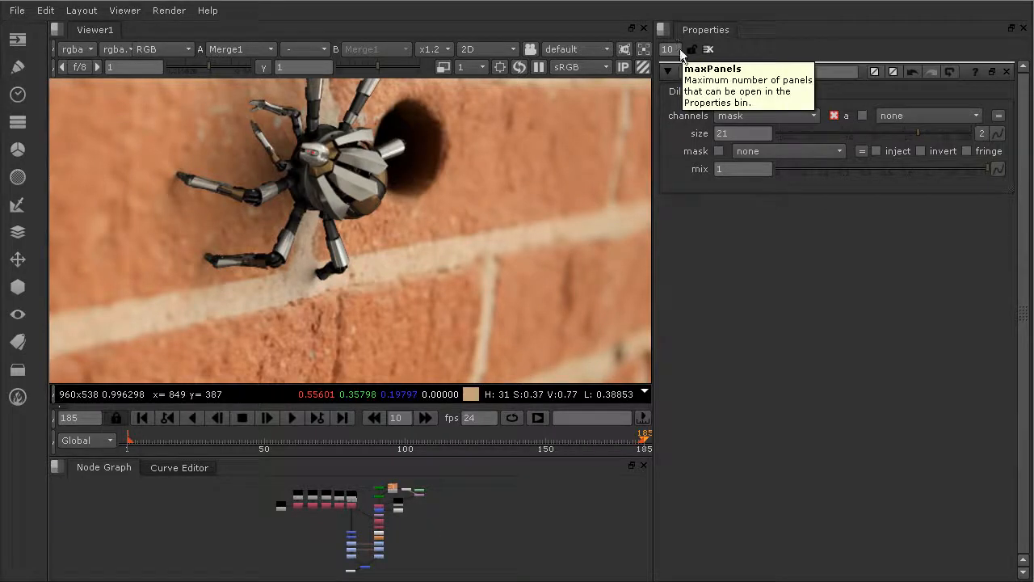
left_click(709, 51)
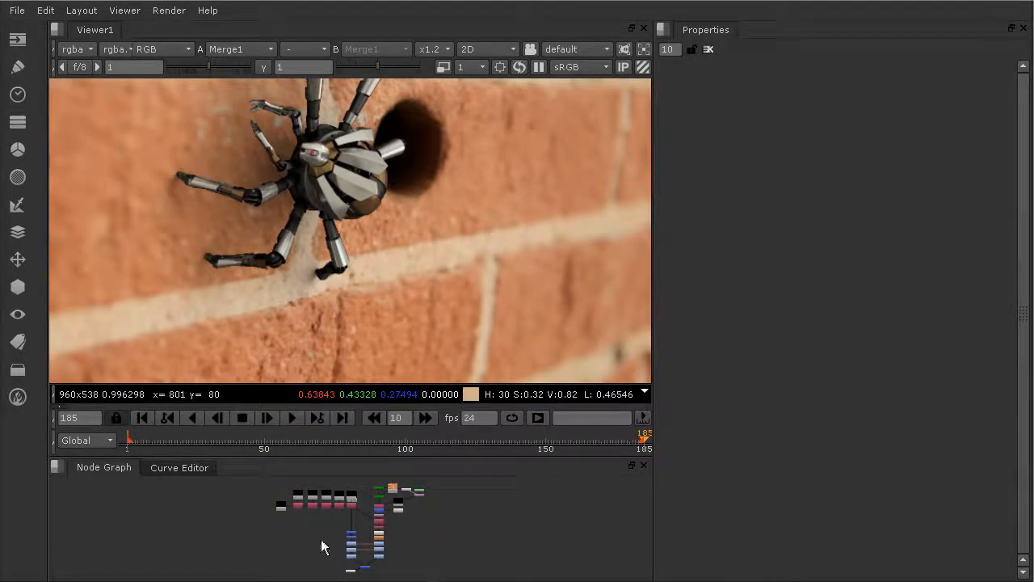
Move the Read3 node off Read7 into the empty space between Read7 and the IBKGizmo node.
scroll(305, 497, "up", 8)
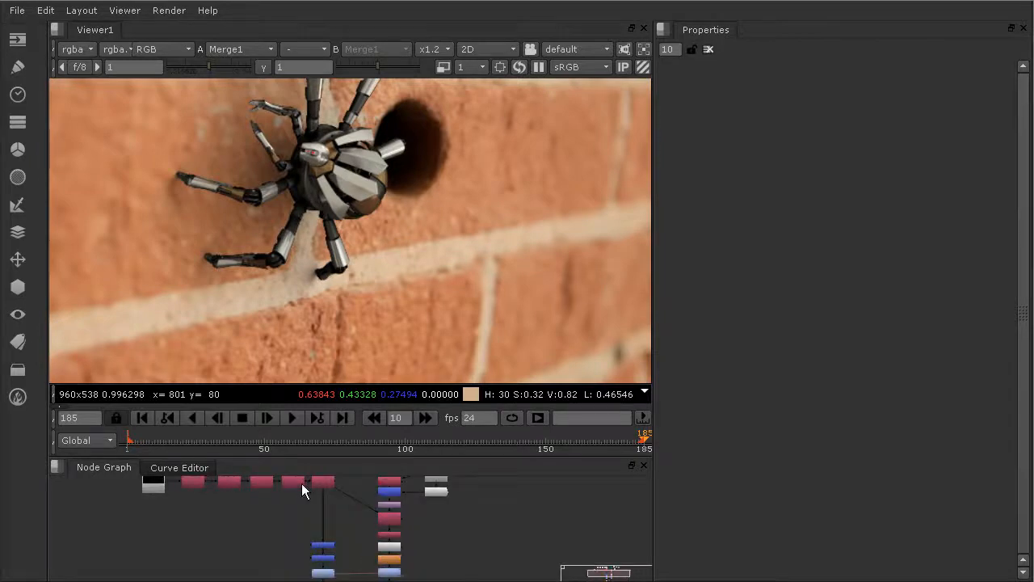
scroll(301, 484, "up", 6)
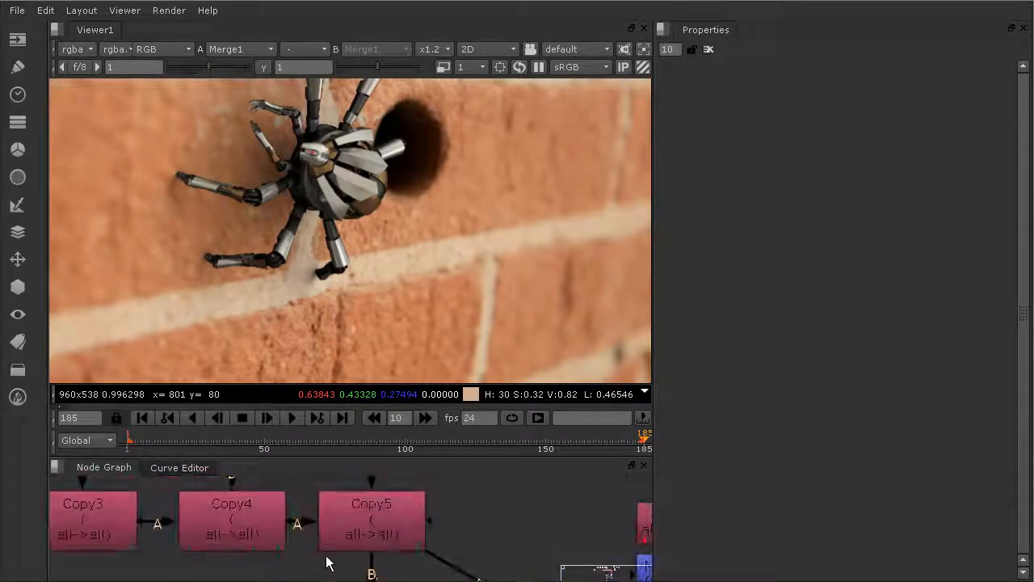
scroll(344, 513, "down", 5)
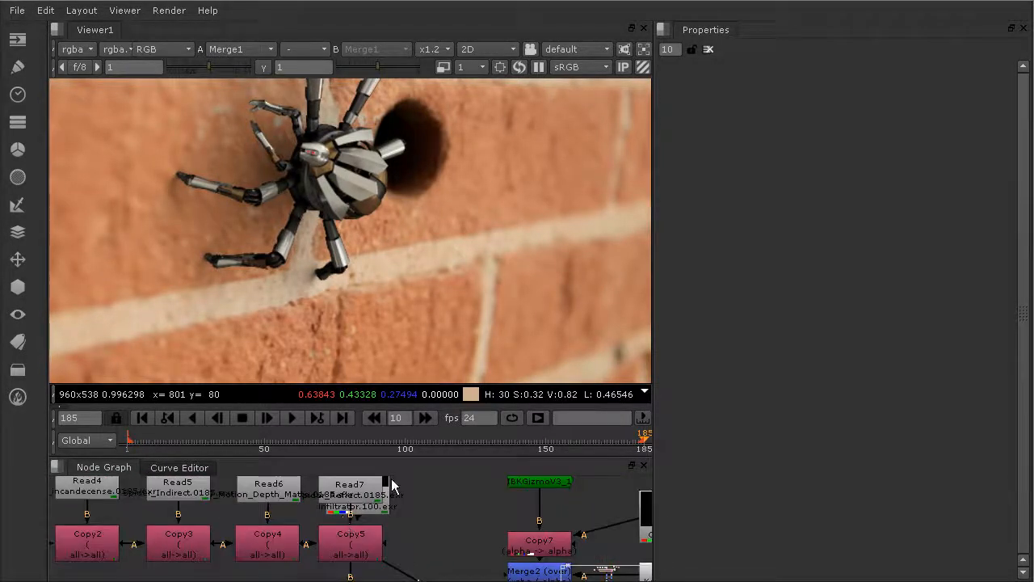
left_click_drag(369, 511, 446, 507)
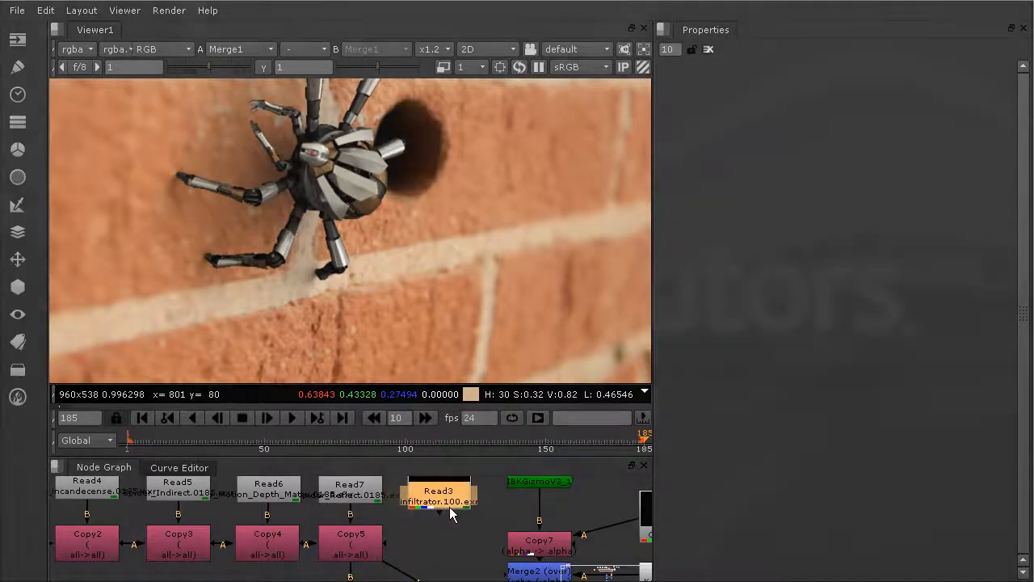
left_click_drag(447, 506, 452, 507)
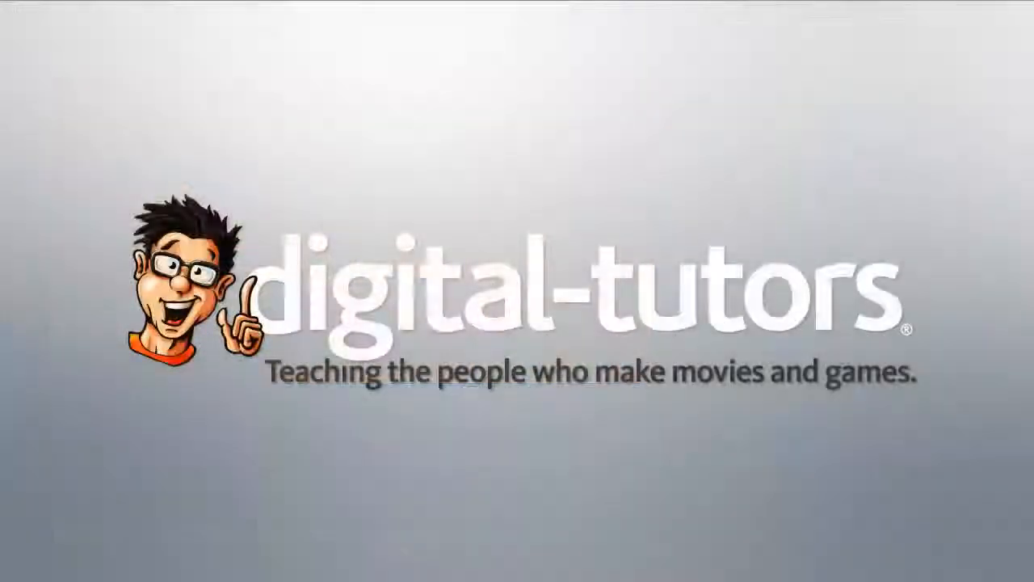